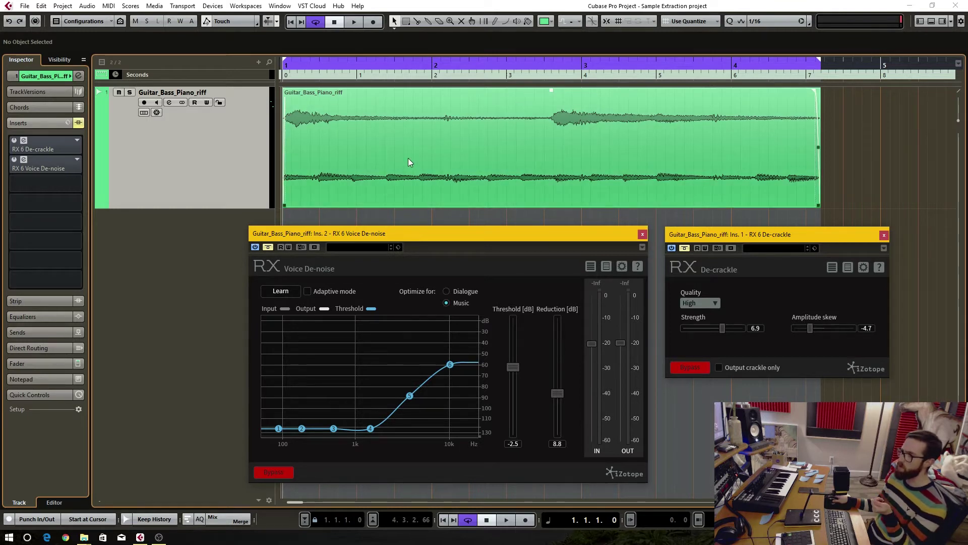
- Play the riff once, stop, and return the playhead to the project start
left_click(425, 166)
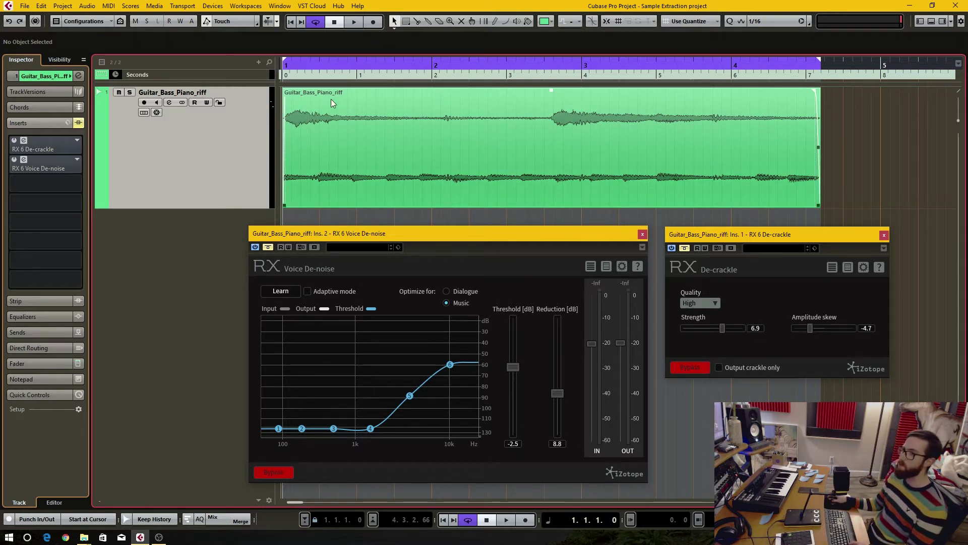
key("space")
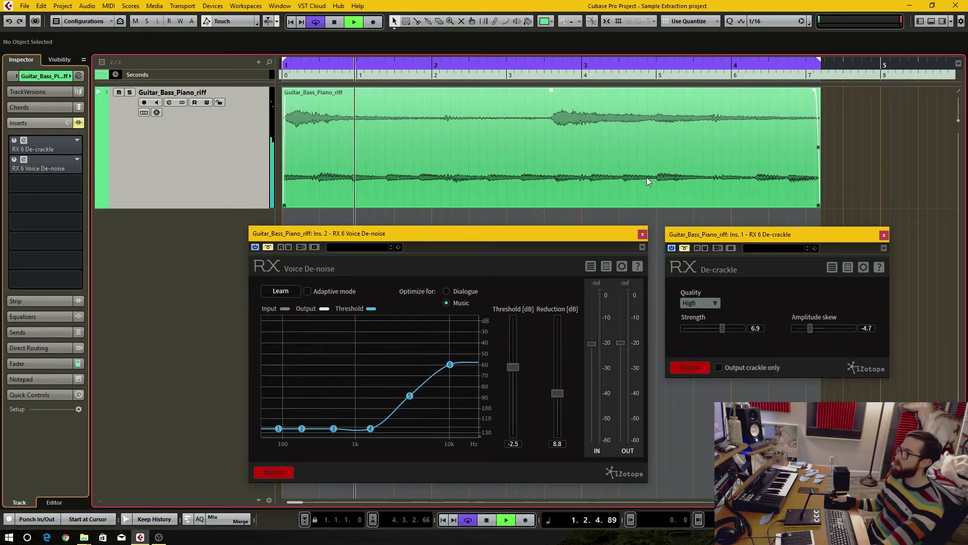
key("space")
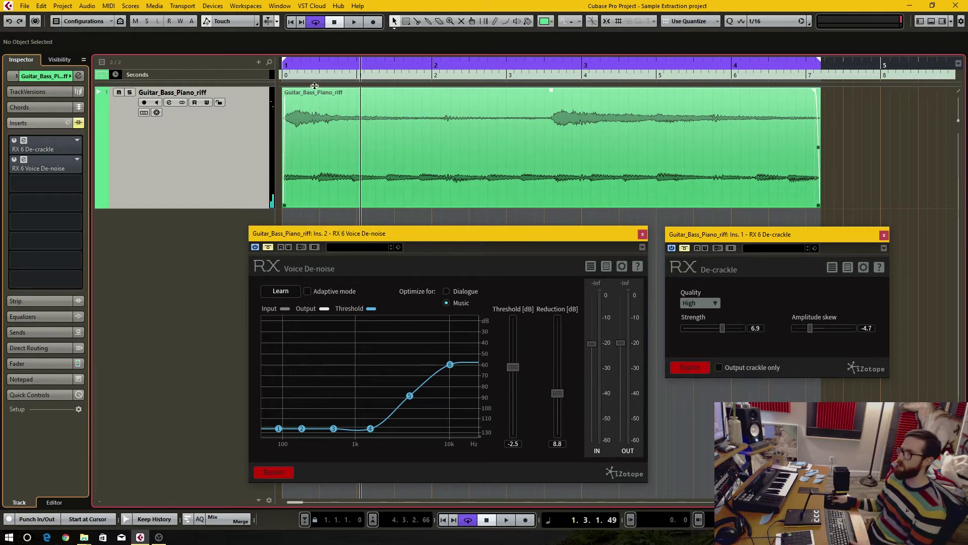
left_click(282, 74)
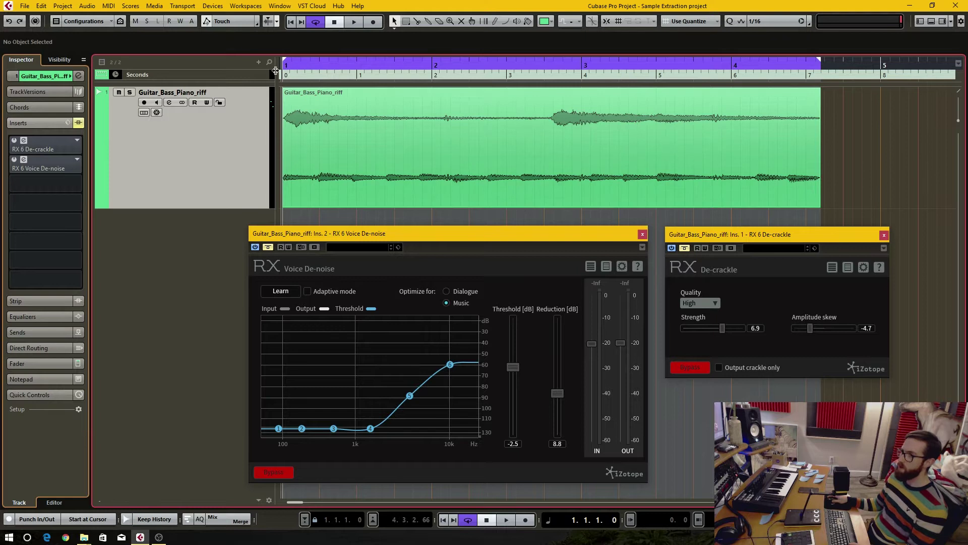
- Close the Voice De-noise window, centre De-crackle, and open then close its presets manager
left_click_drag(741, 234, 744, 231)
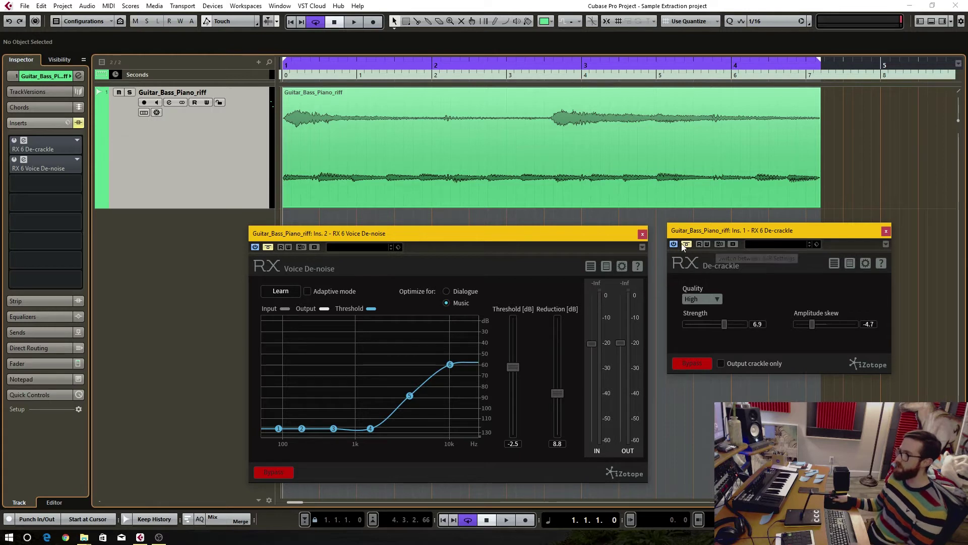
left_click(642, 234)
left_click_drag(791, 227, 467, 239)
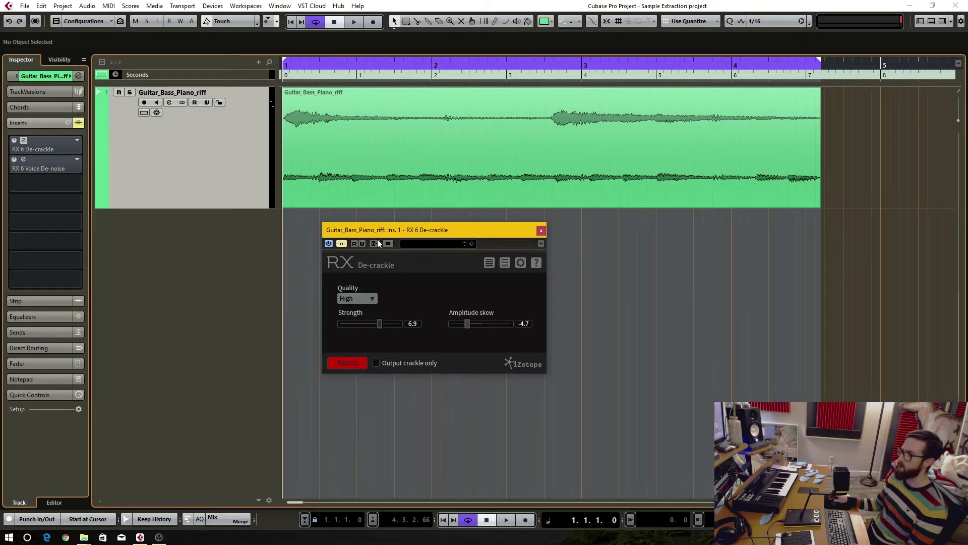
left_click(488, 264)
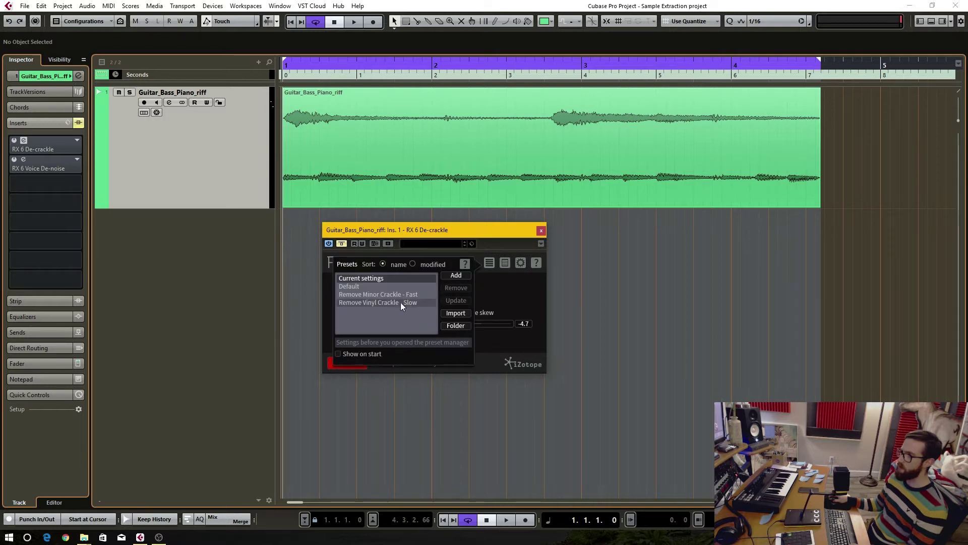
left_click(485, 277)
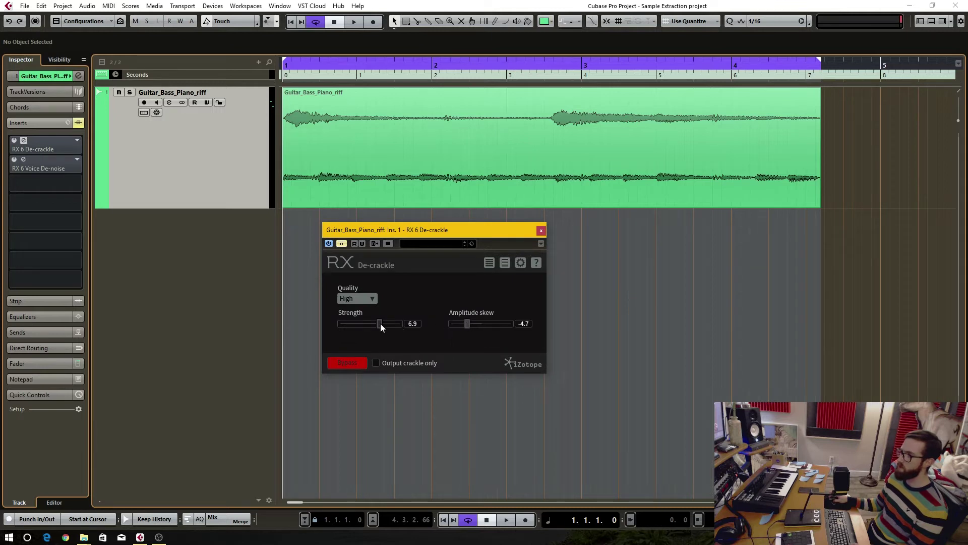
- Play the riff while toggling De-crackle's bypass off and on to compare, then stop
left_click(328, 68)
key("space")
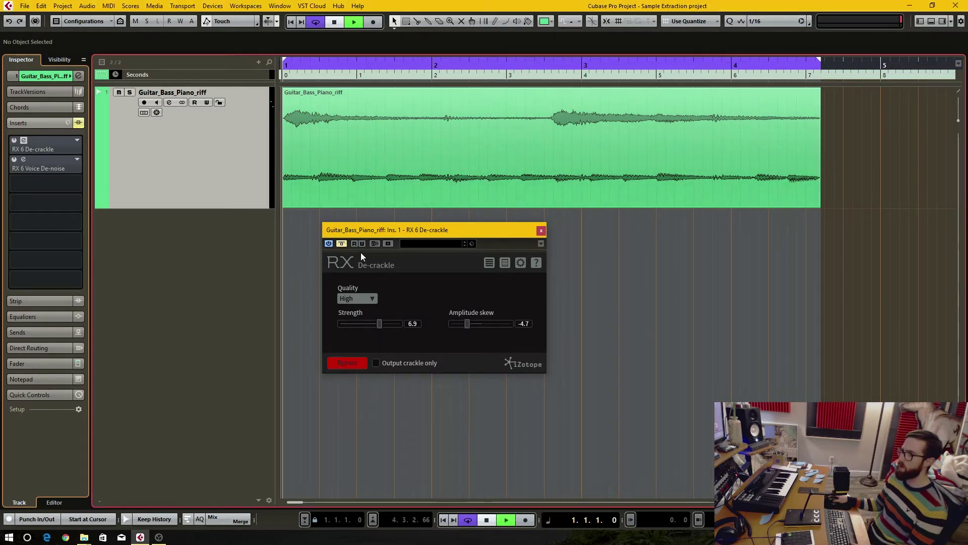
left_click(342, 244)
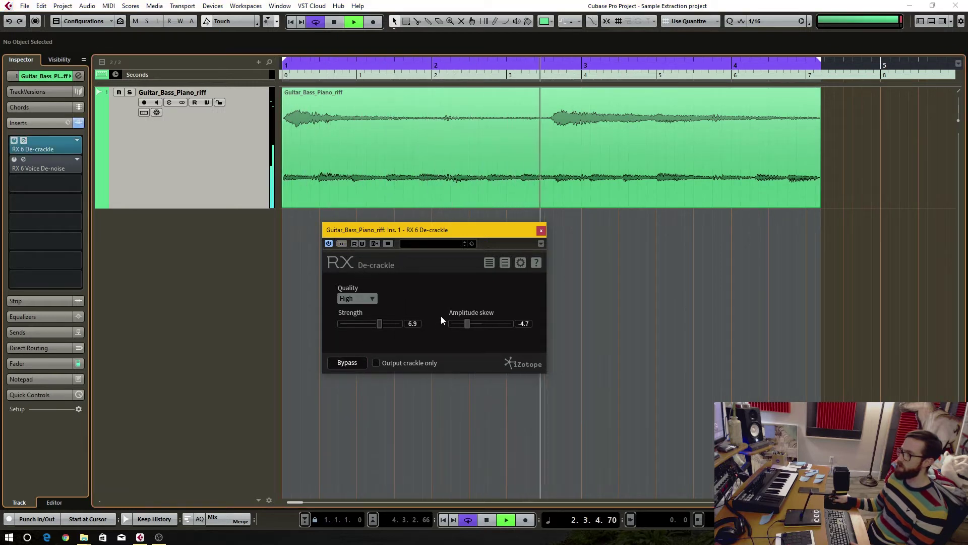
left_click(344, 244)
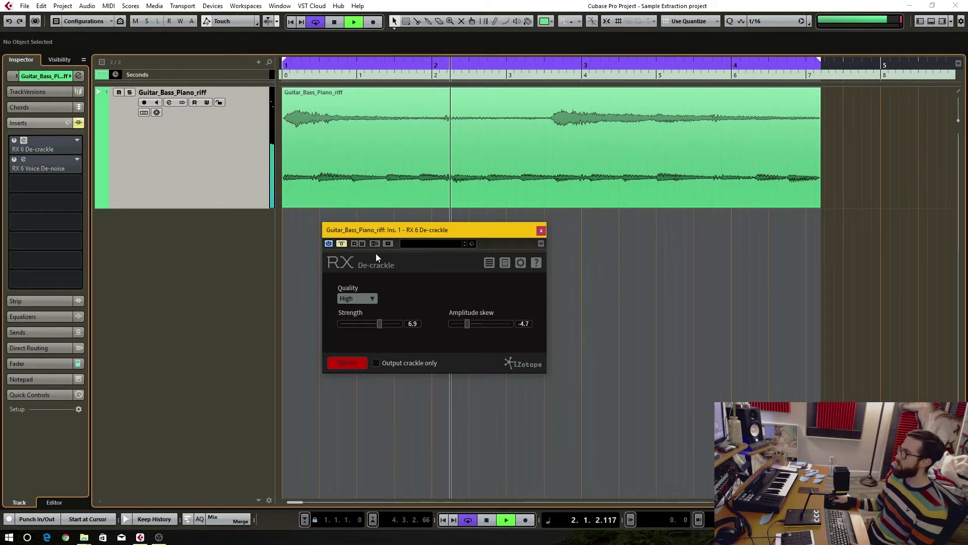
left_click(342, 244)
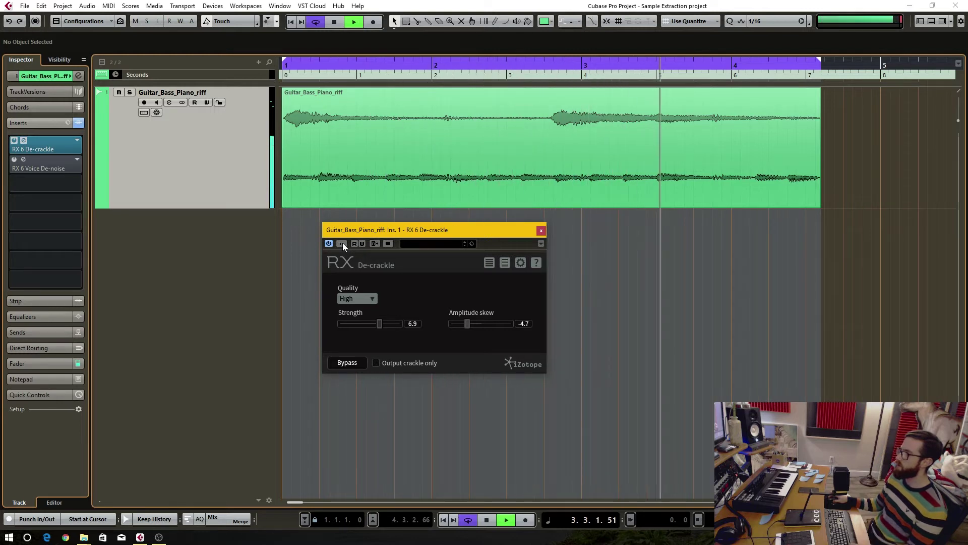
key("space")
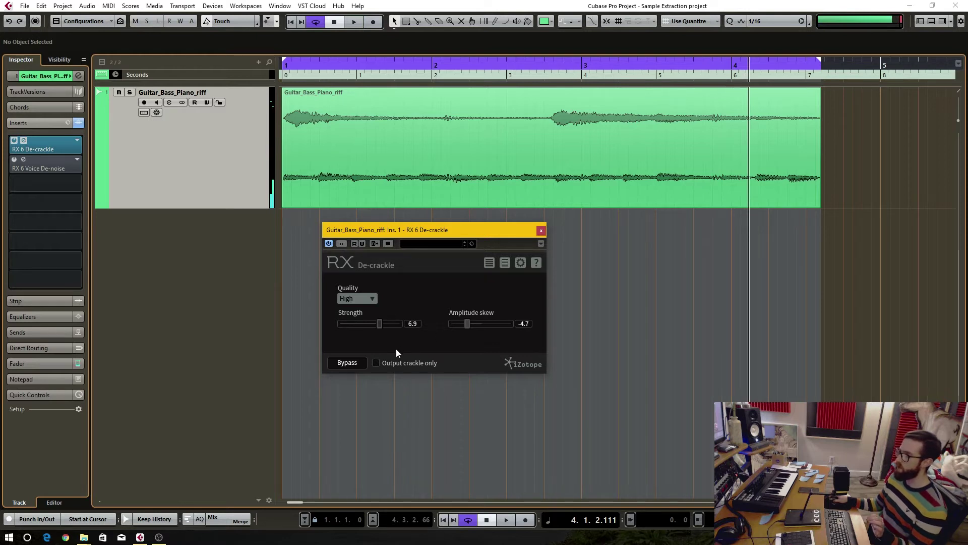
- Turn on Output crackle only and play the riff from the project start
left_click_drag(445, 230, 476, 235)
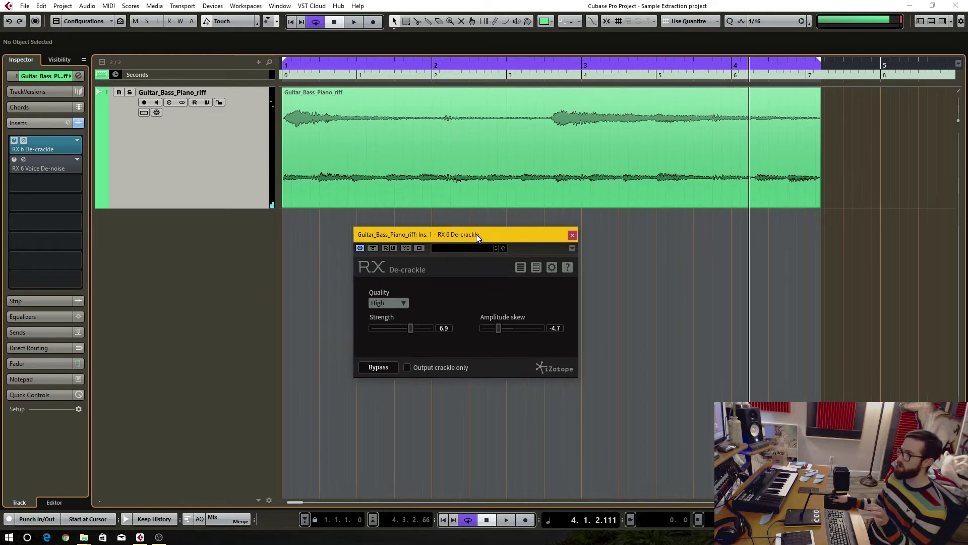
left_click_drag(302, 70, 281, 75)
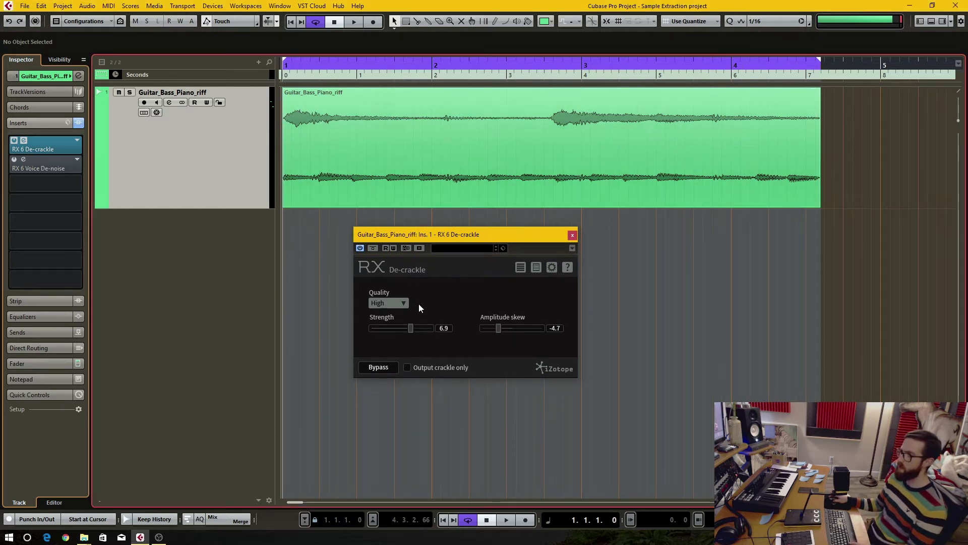
left_click(409, 368)
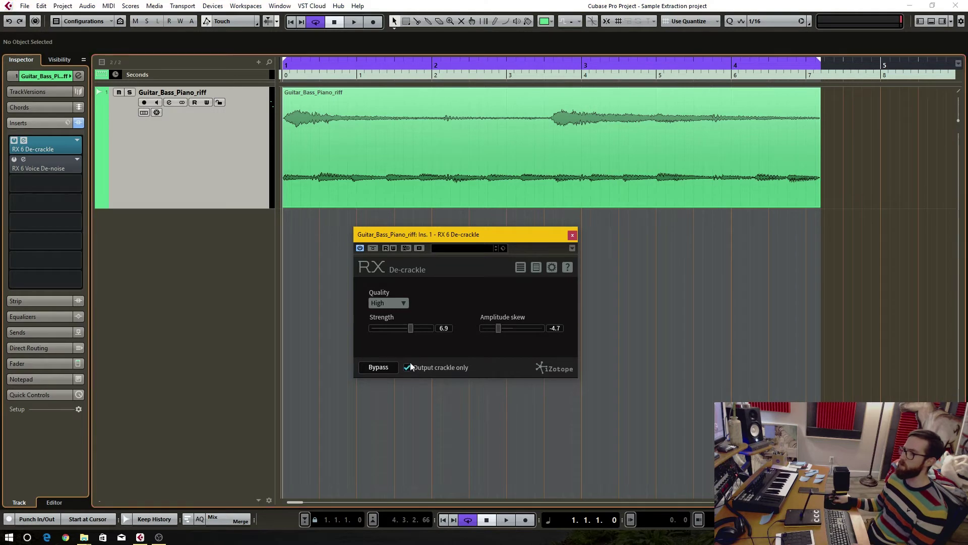
left_click(313, 94)
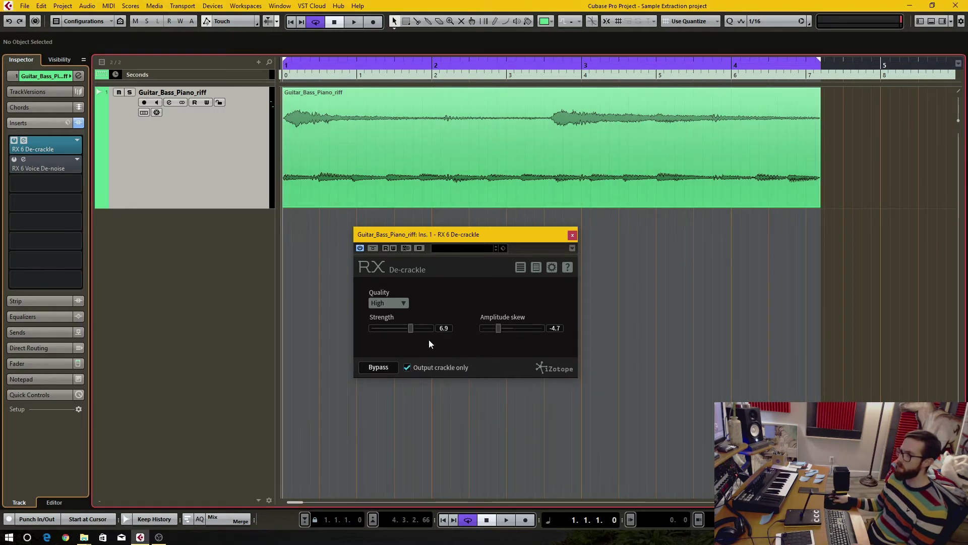
key("space")
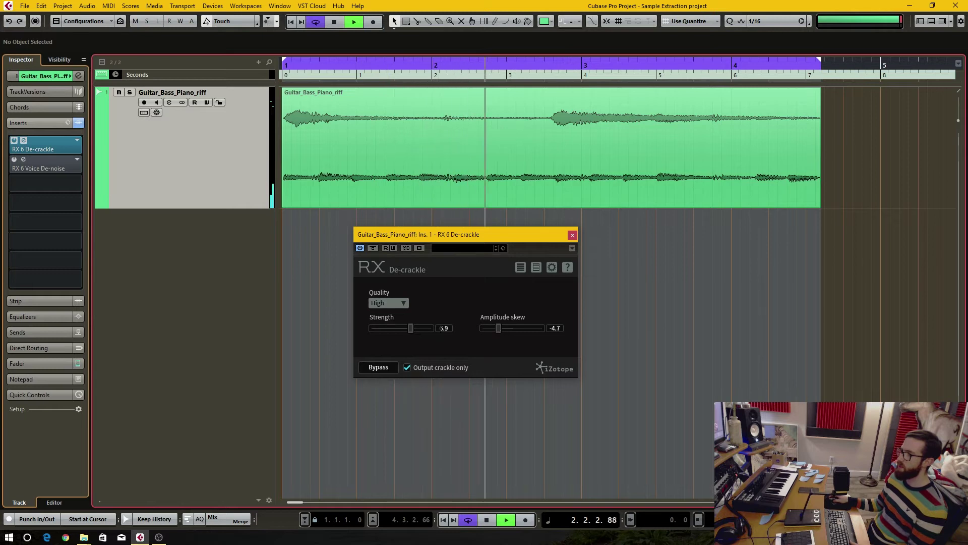
- Tune by ear, switch off crackle-only monitoring, and set Strength 6.5 and Amplitude skew -2.5
left_click_drag(414, 331, 544, 328)
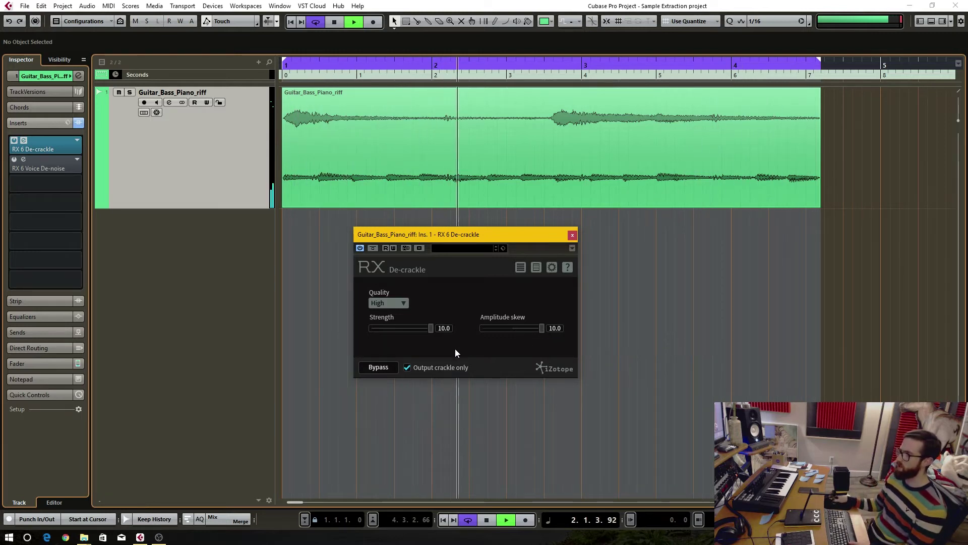
left_click(408, 368)
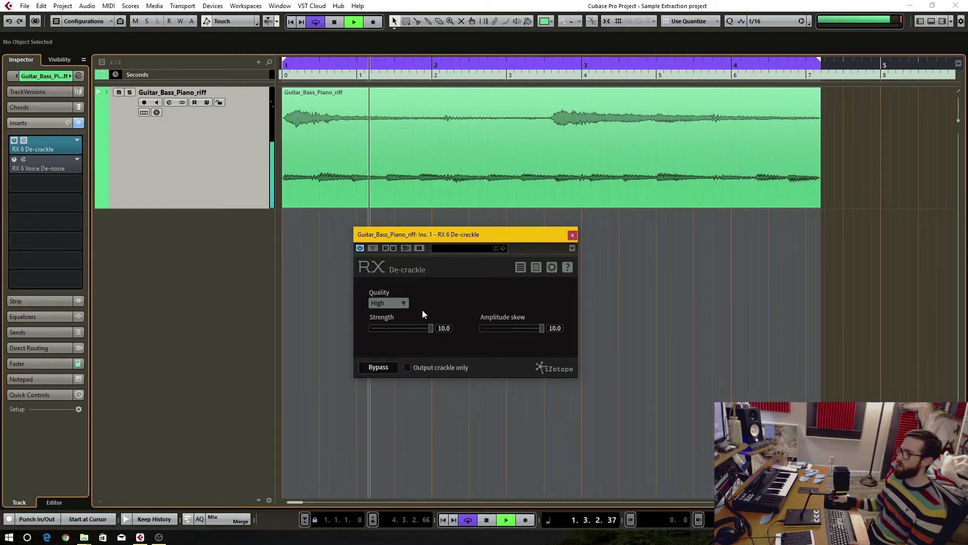
key("space")
left_click_drag(431, 328, 409, 331)
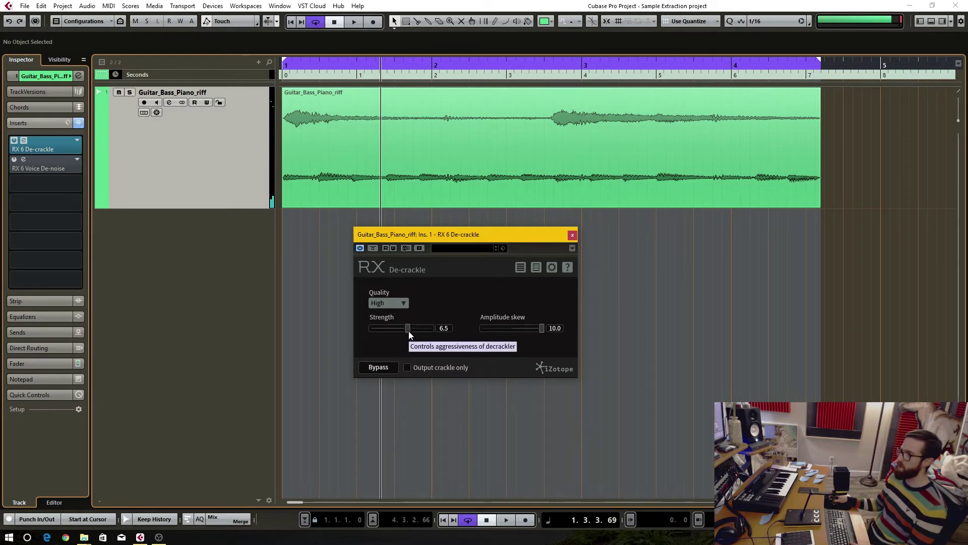
left_click_drag(541, 332, 505, 331)
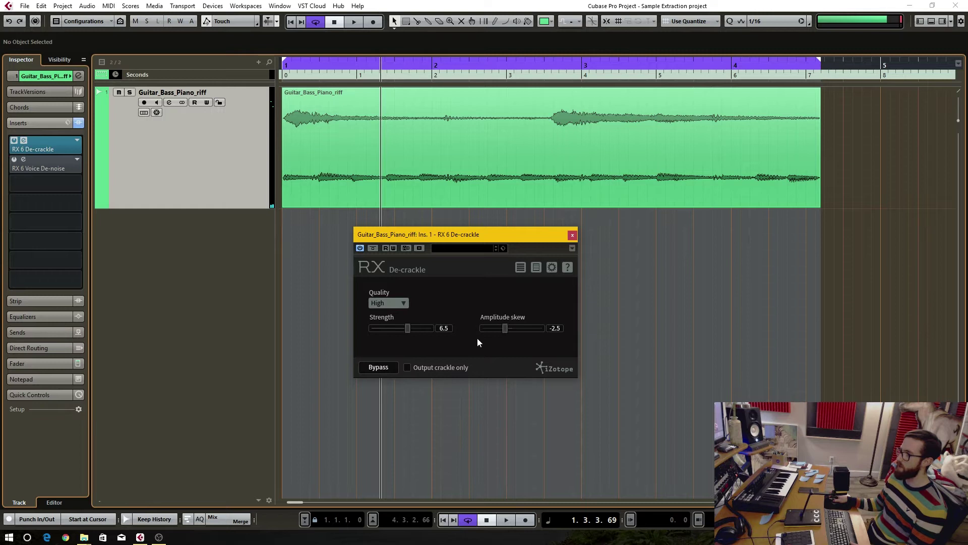
- Close De-crackle and play the riff from the start with the new settings
left_click(573, 236)
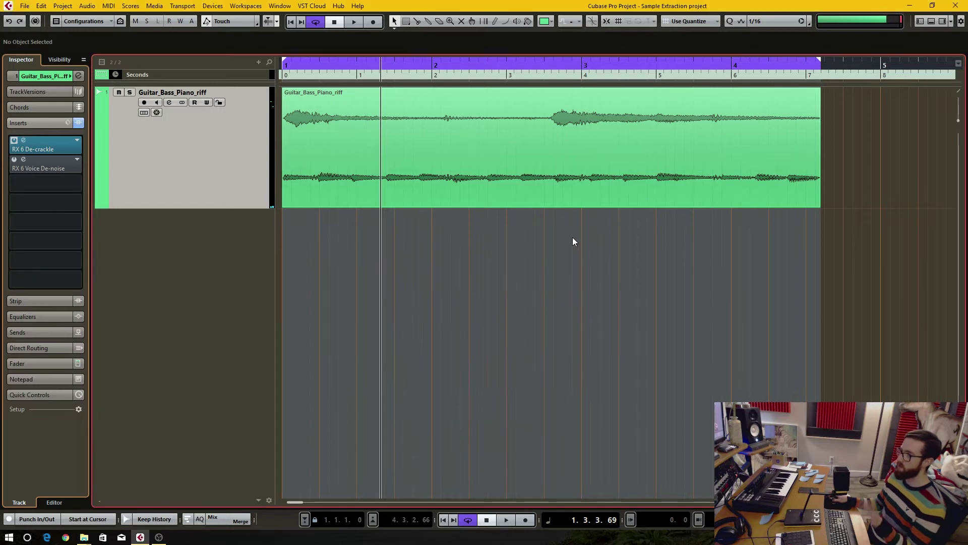
left_click(286, 78)
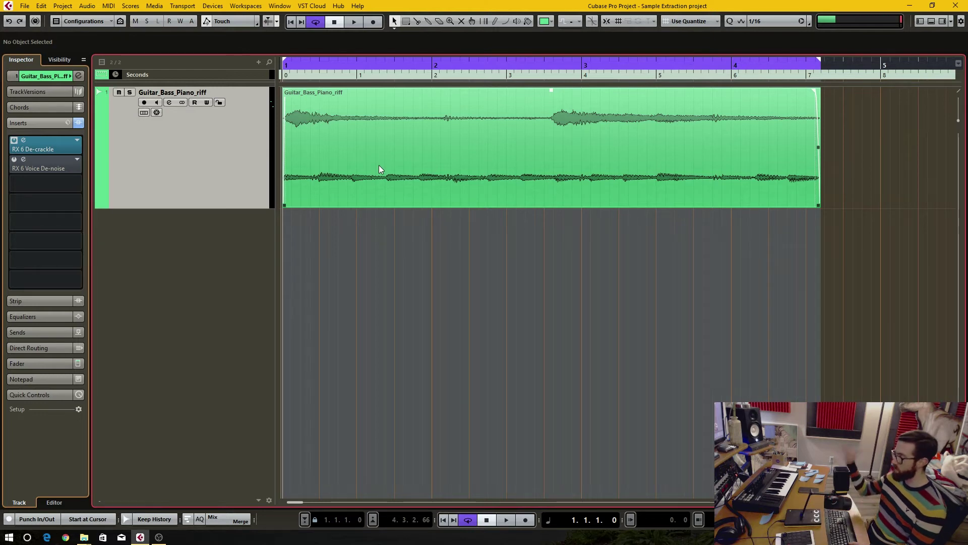
key("space")
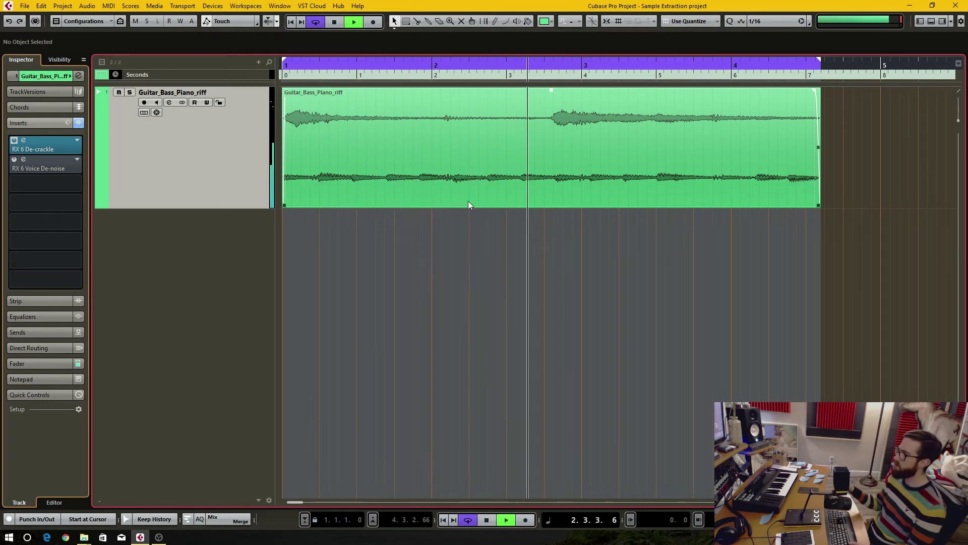
key("space")
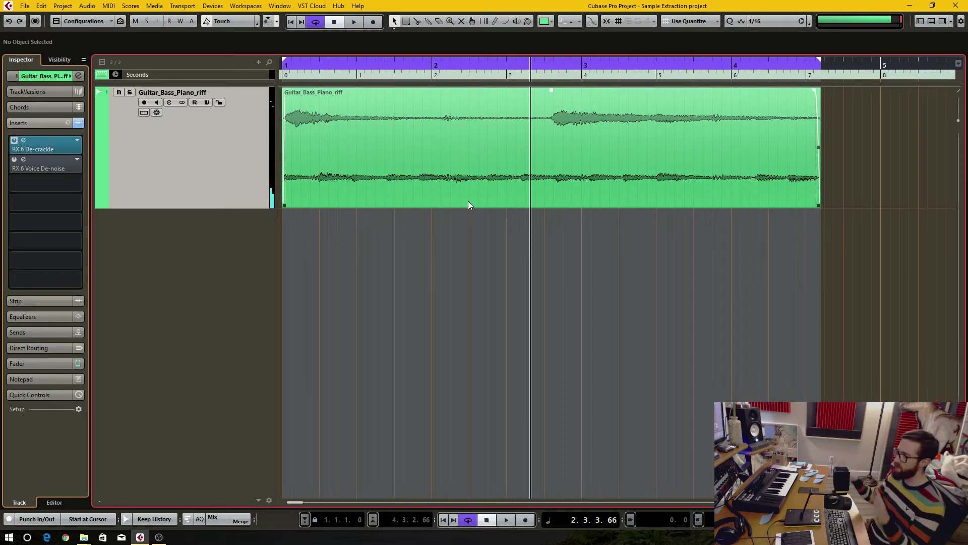
- Return to the project start and open the RX 6 Voice De-noise insert settings
left_click(364, 62)
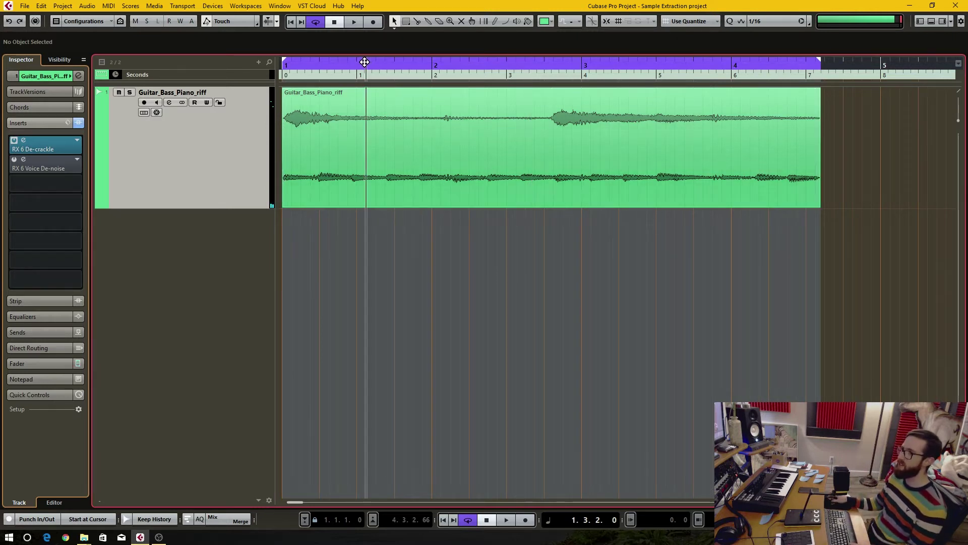
left_click_drag(364, 62, 283, 62)
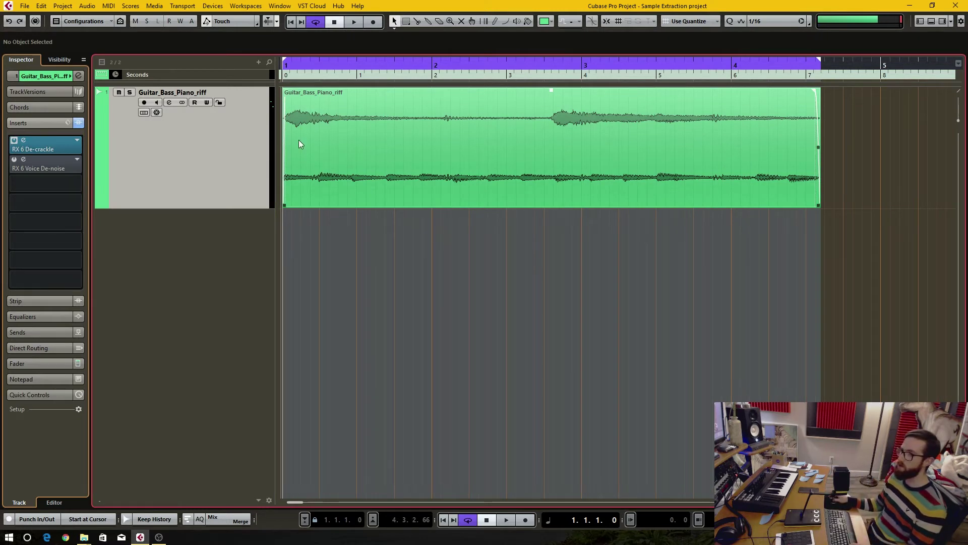
left_click(22, 161)
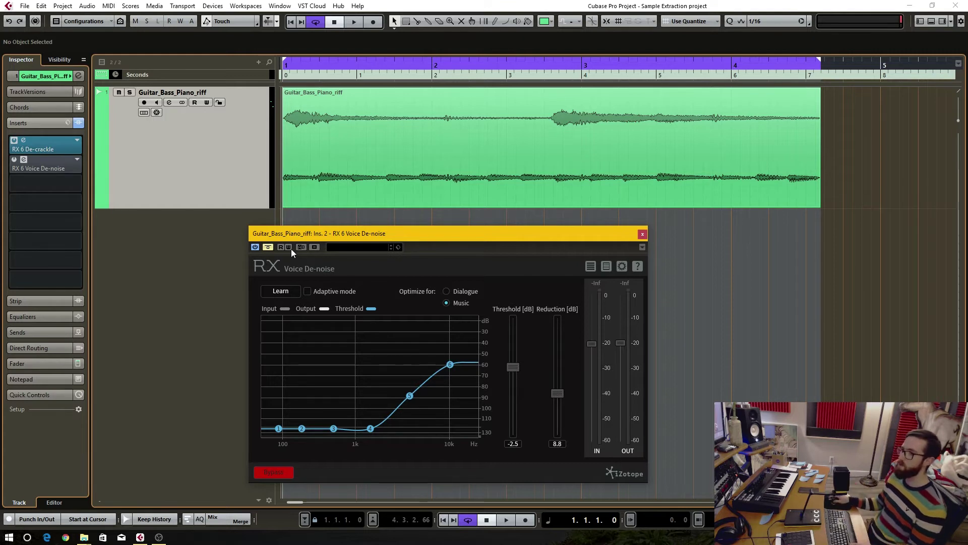
- Play the riff from the start with Voice De-noise bypassed, then switch it back on
left_click(298, 66)
key("Home")
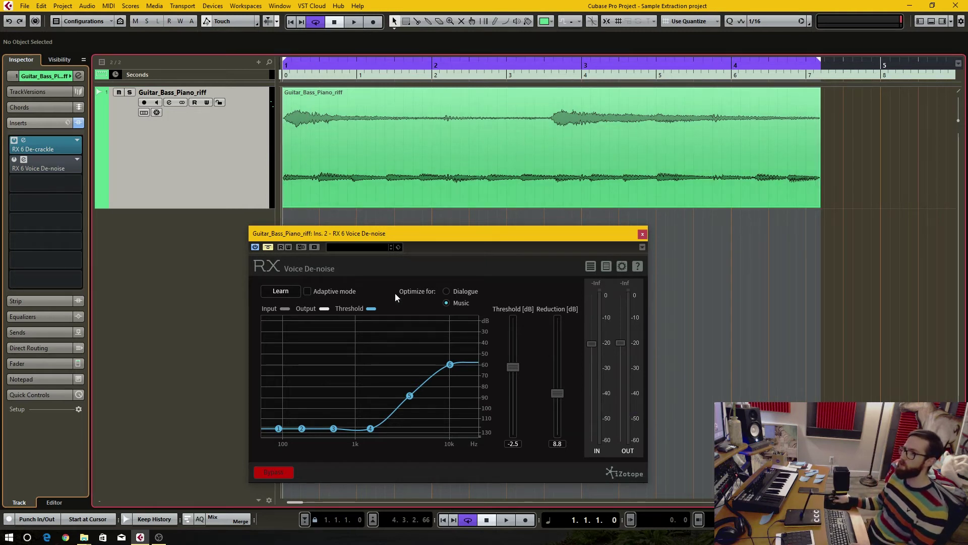
key("space")
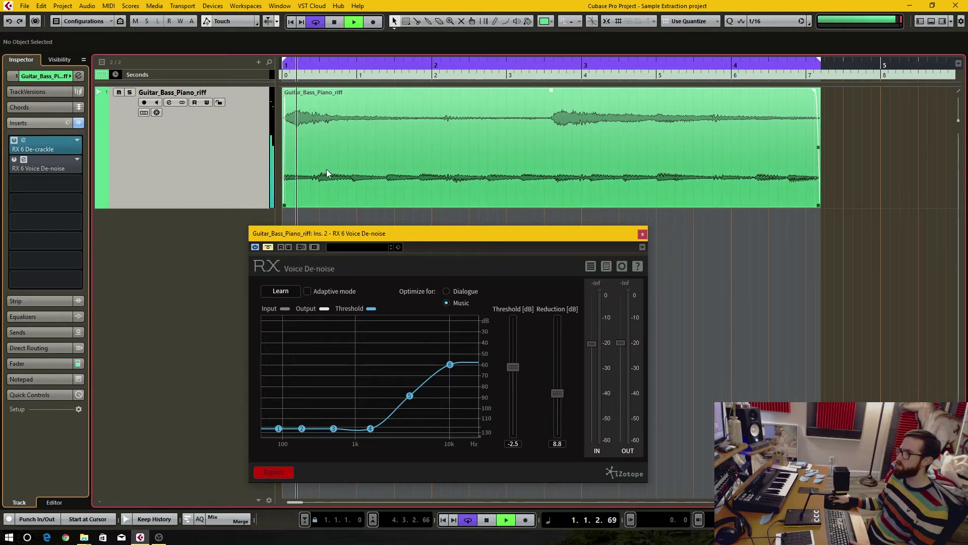
left_click(268, 247)
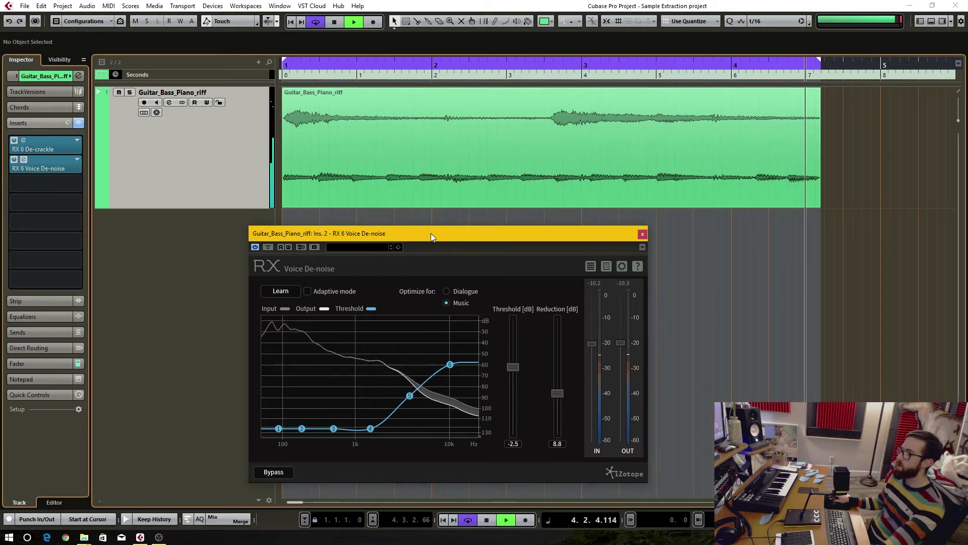
- Stop, return to the start, and A/B the riff by bypassing and re-enabling all its inserts
key("space")
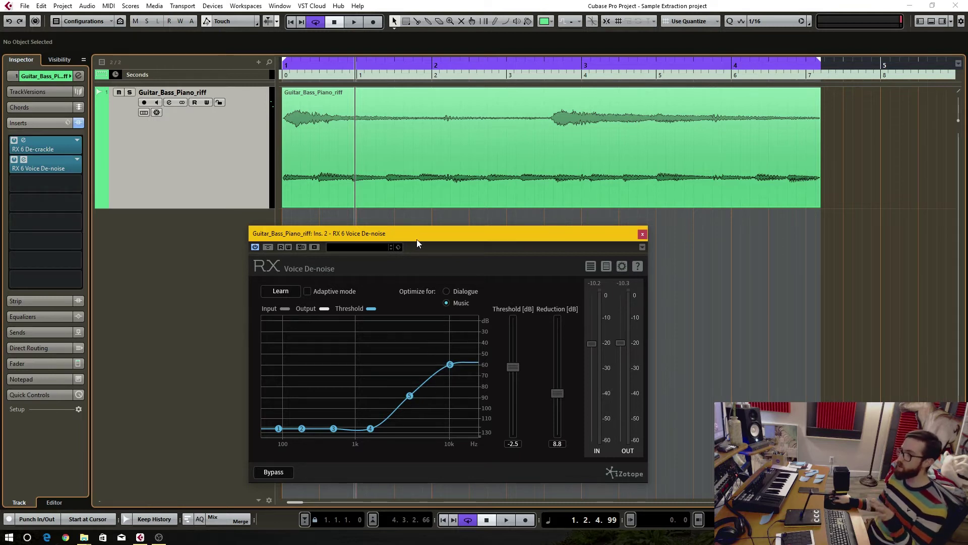
left_click_drag(422, 233, 413, 225)
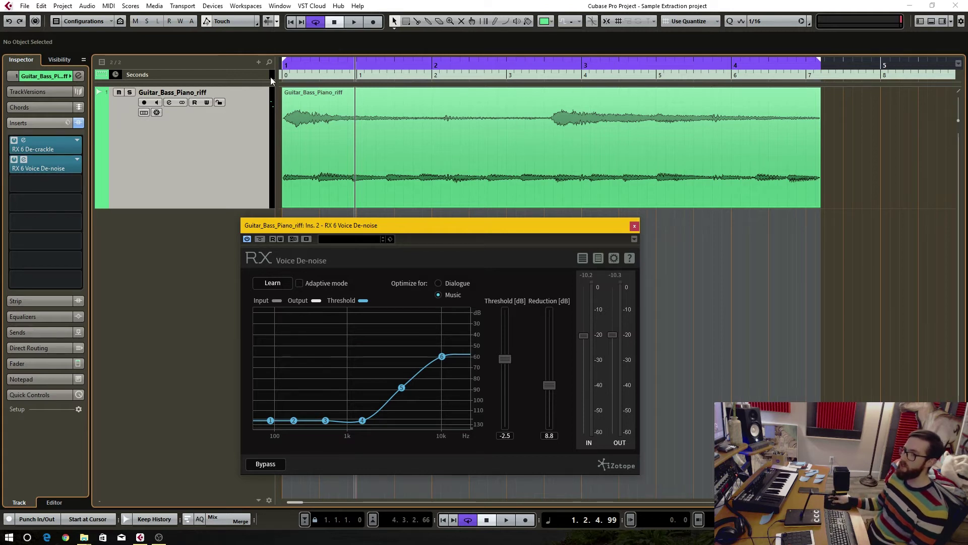
left_click(300, 66)
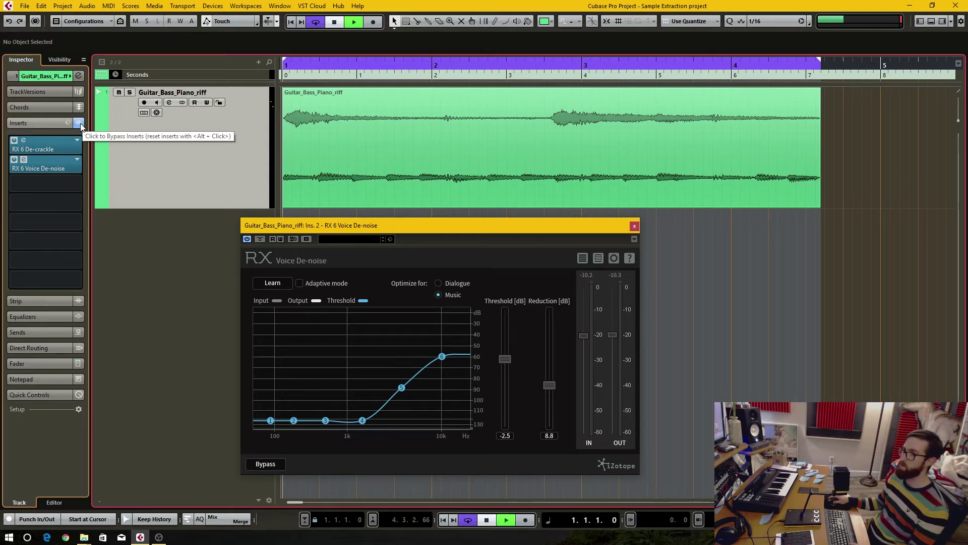
left_click(79, 122)
key("space")
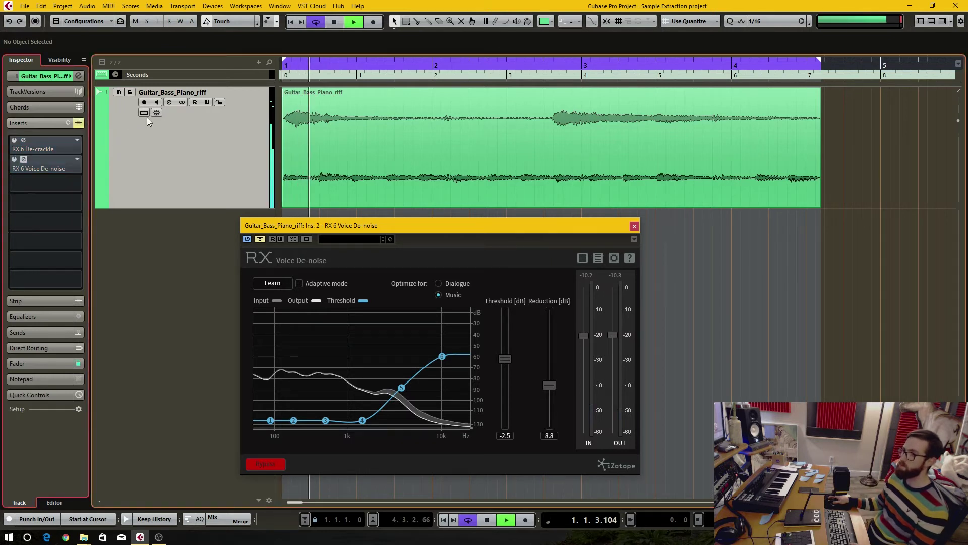
left_click(79, 124)
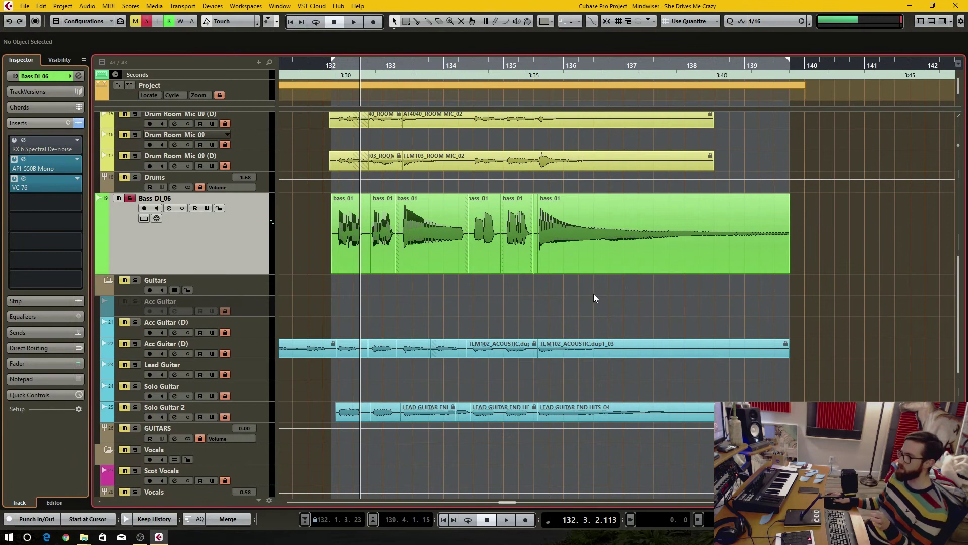
left_click_drag(657, 298, 360, 241)
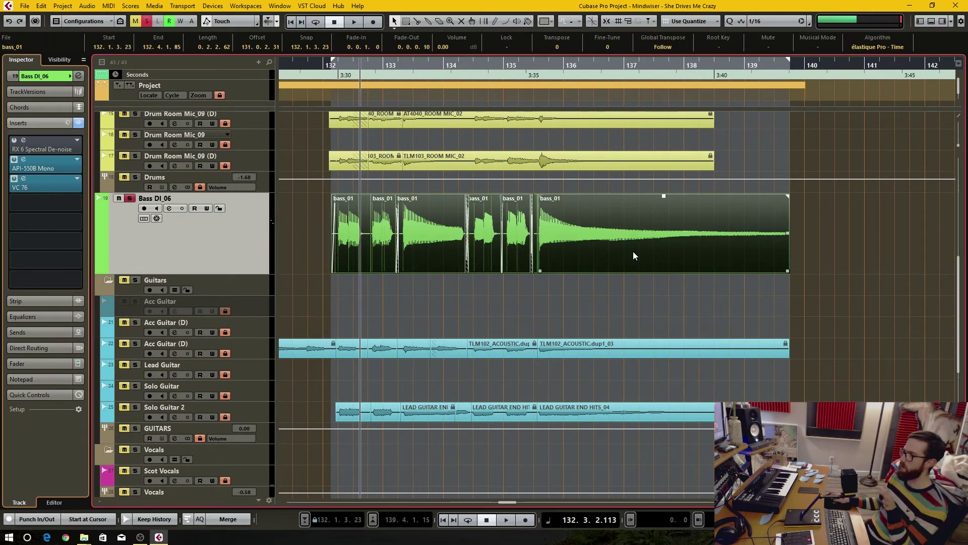
left_click(543, 295)
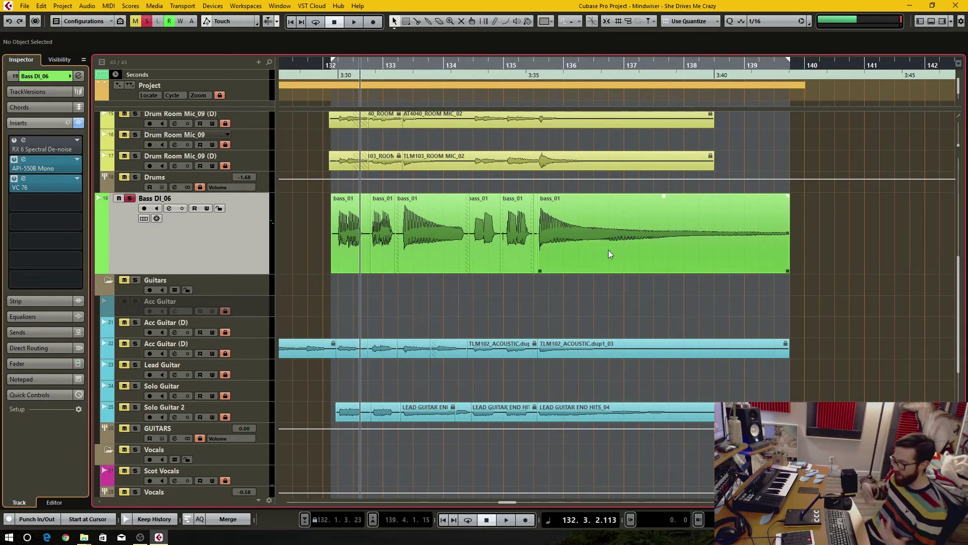
left_click(540, 74)
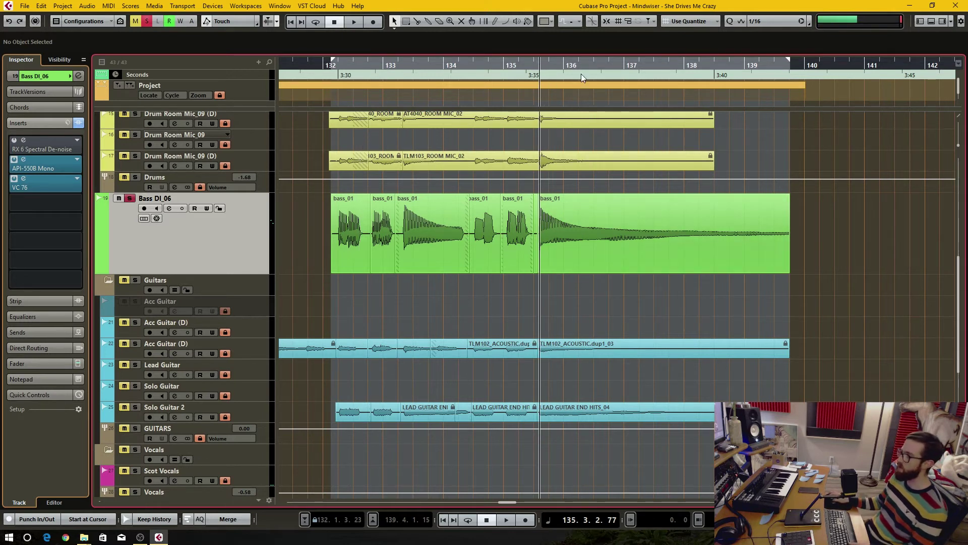
left_click(533, 67)
scroll(533, 67, "up", 1)
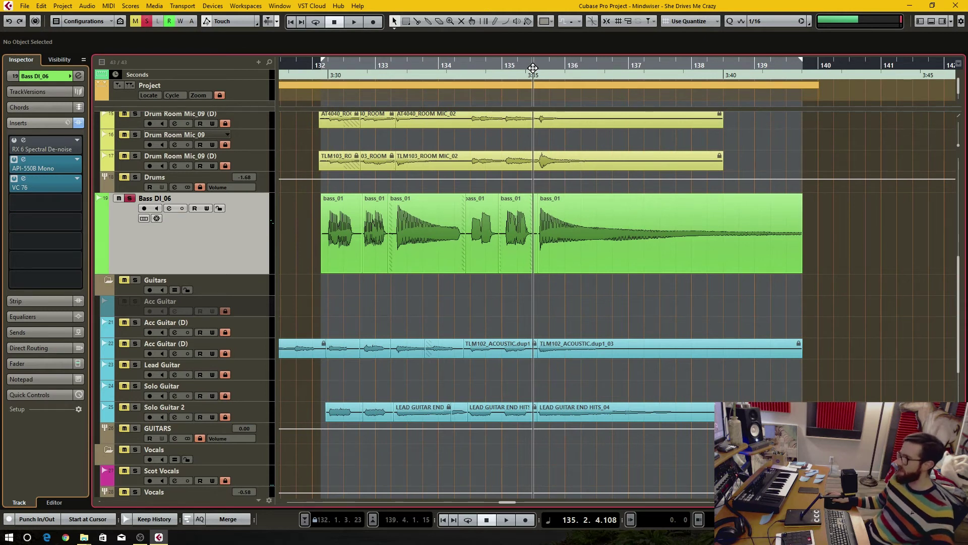
scroll(533, 67, "down", 3)
key("space")
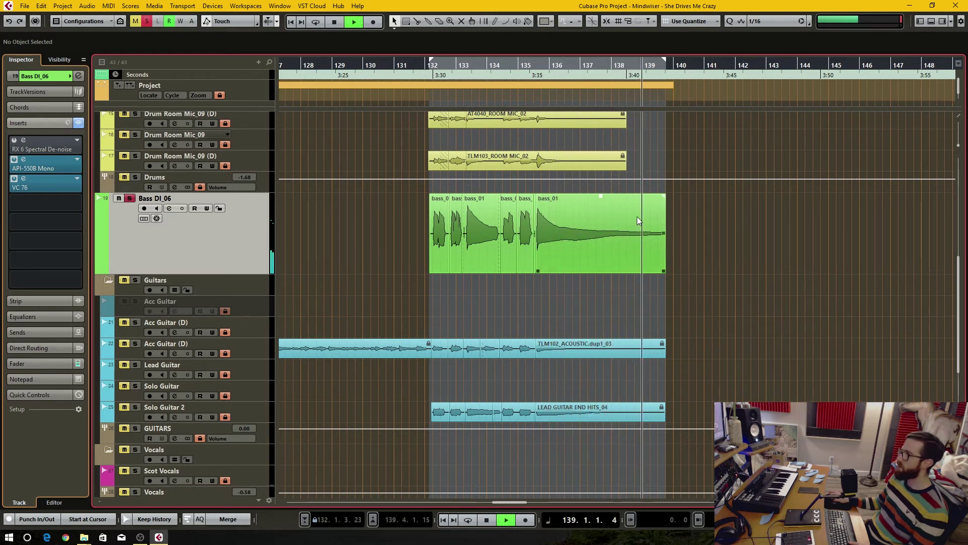
key("space")
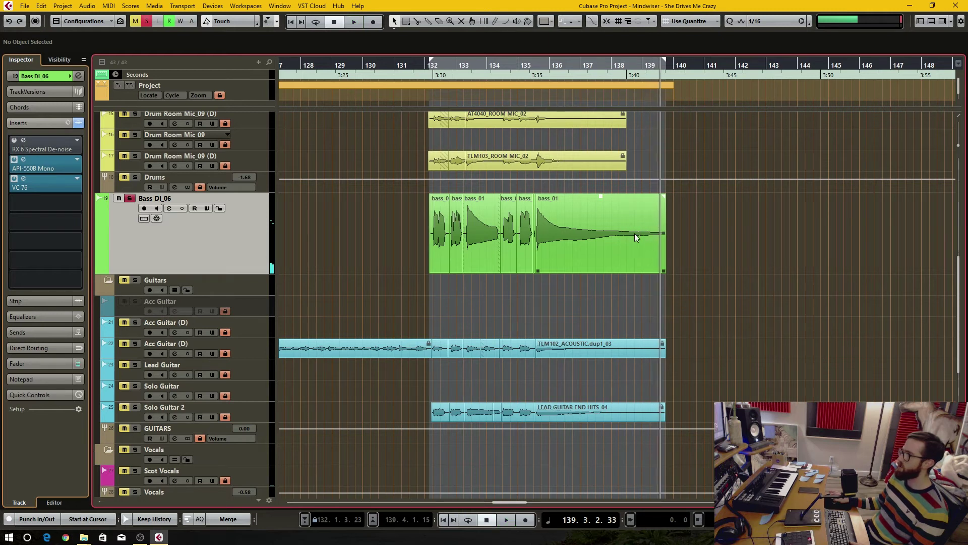
scroll(626, 227, "up", 1)
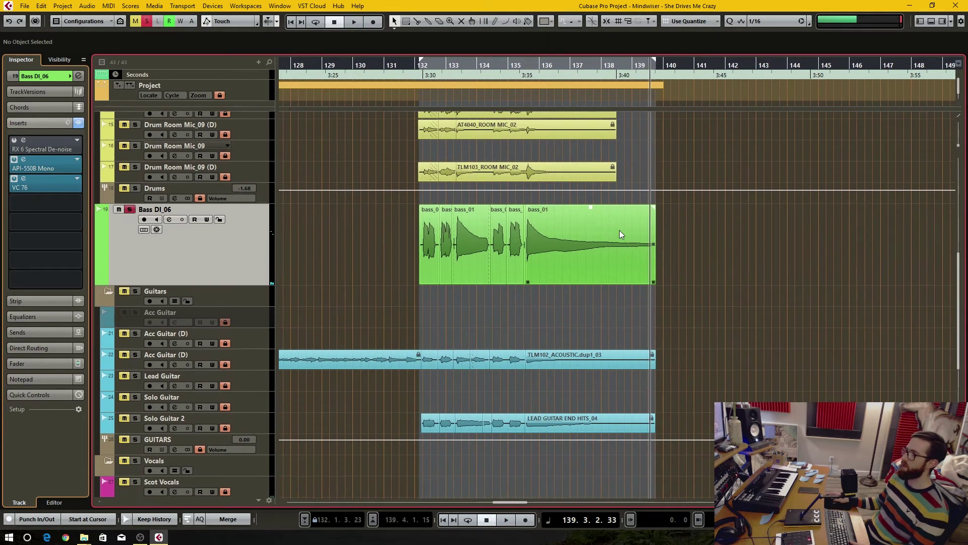
scroll(620, 230, "up", 2)
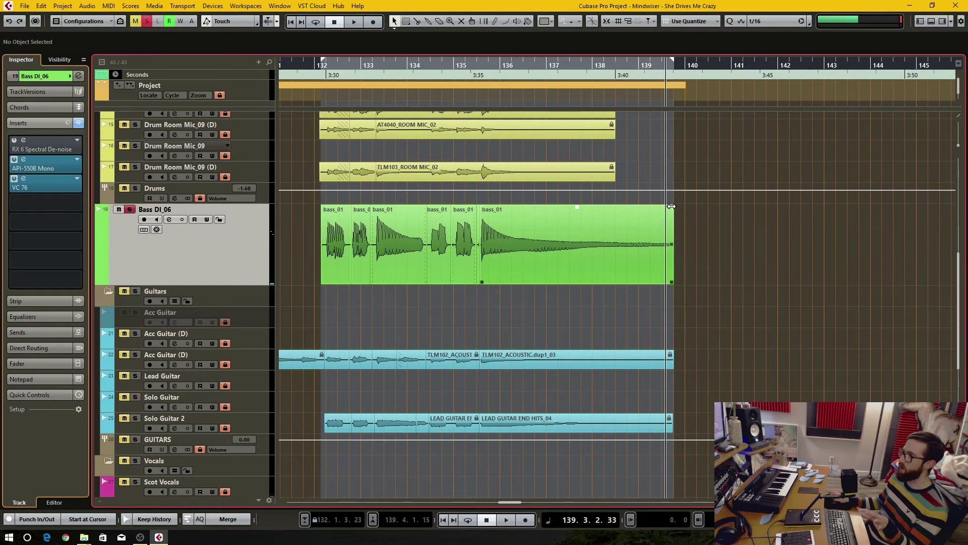
- Audition a long fade-out on the last bass_01 event, remove it, and open Spectral De-noise
left_click_drag(671, 207, 505, 231)
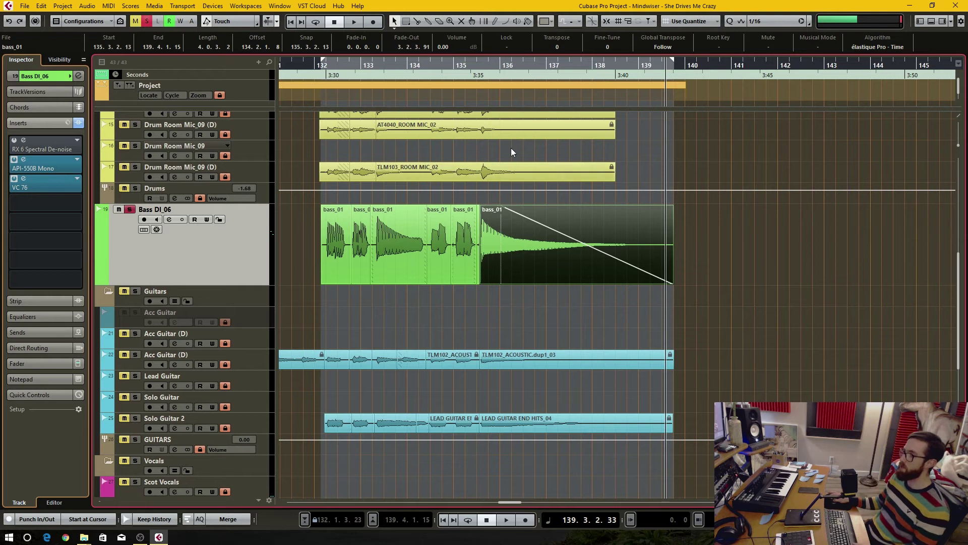
left_click(478, 65)
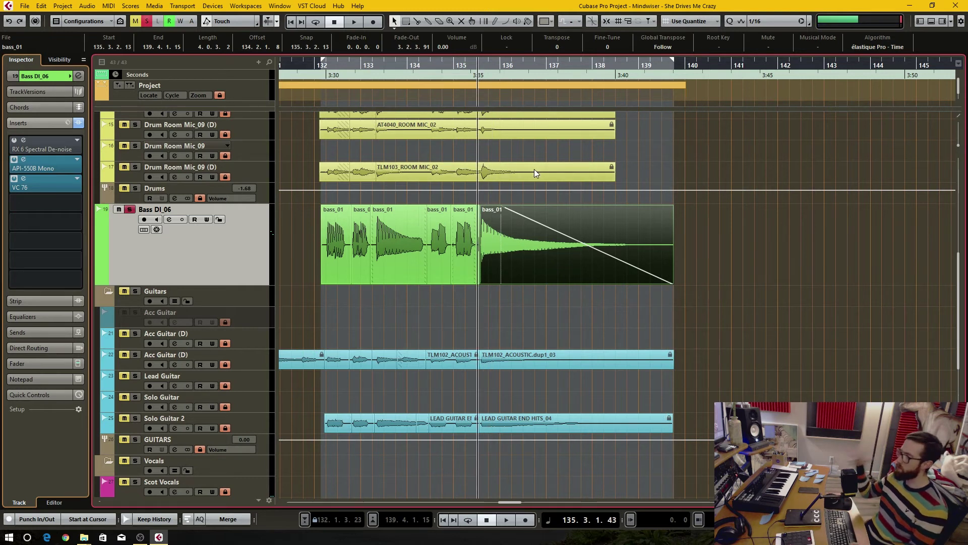
key("space")
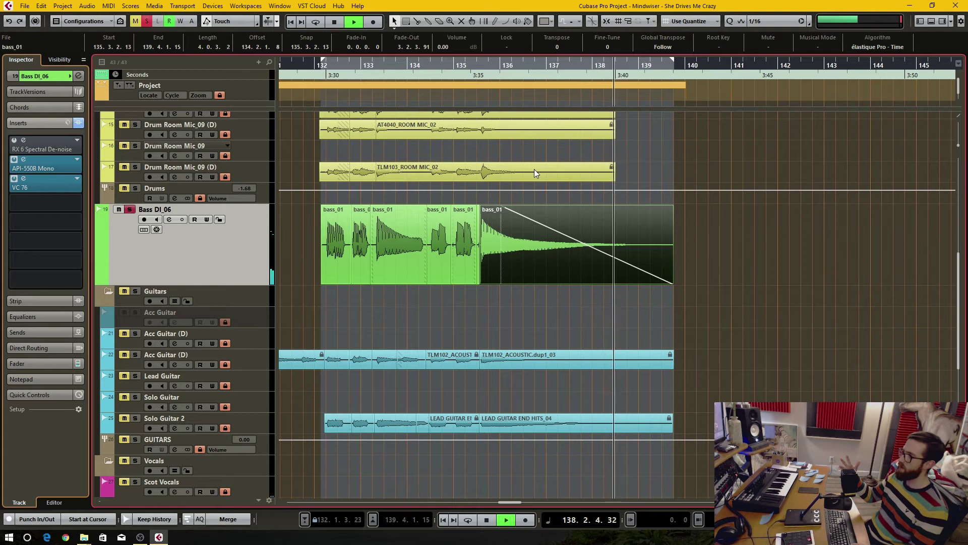
key("space")
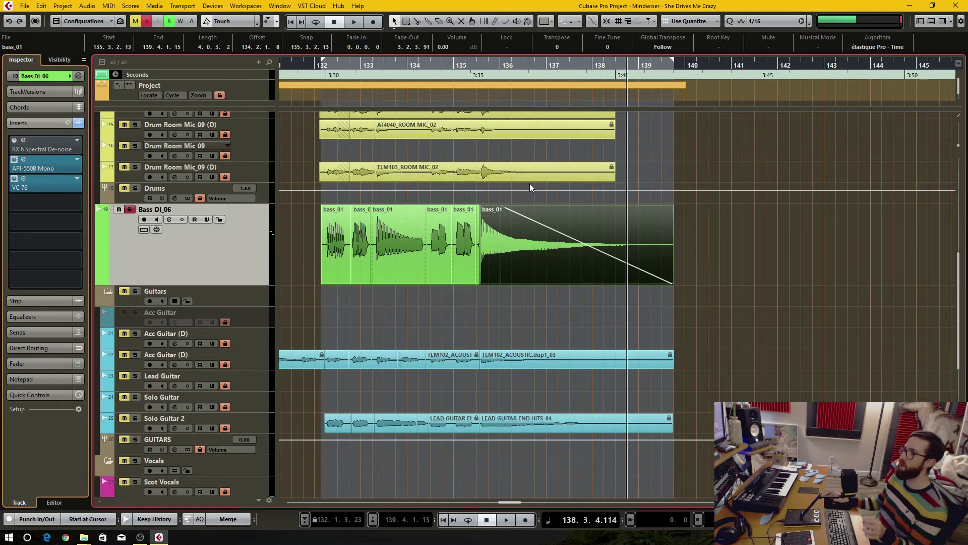
left_click_drag(502, 208, 685, 221)
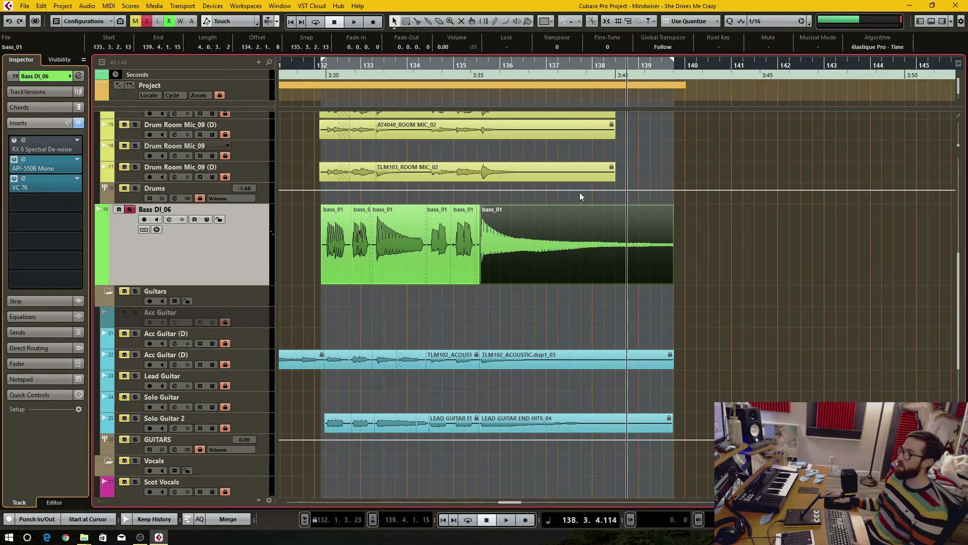
left_click(44, 150)
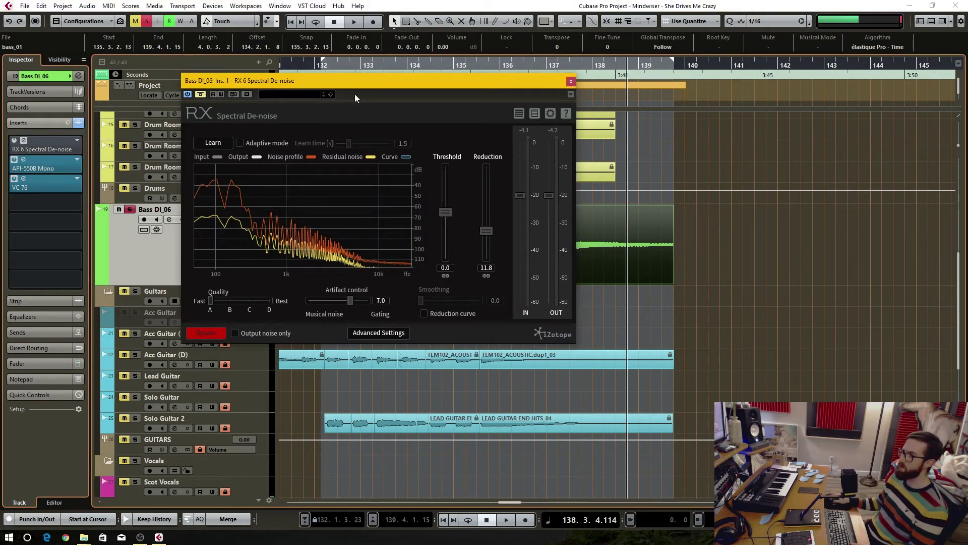
- Drag the Spectral De-noise window to the right, clear of the bass_01 events
left_click_drag(391, 75, 430, 84)
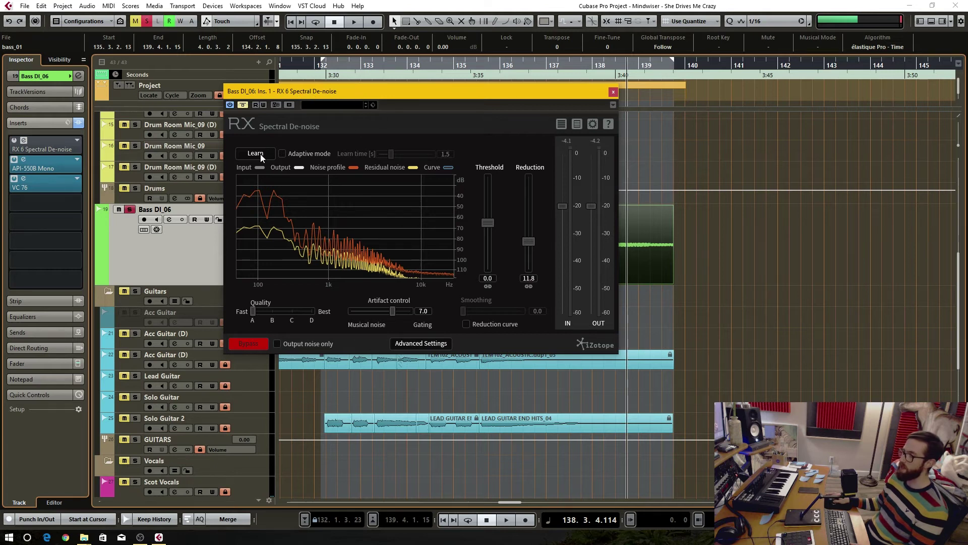
left_click_drag(366, 95, 686, 88)
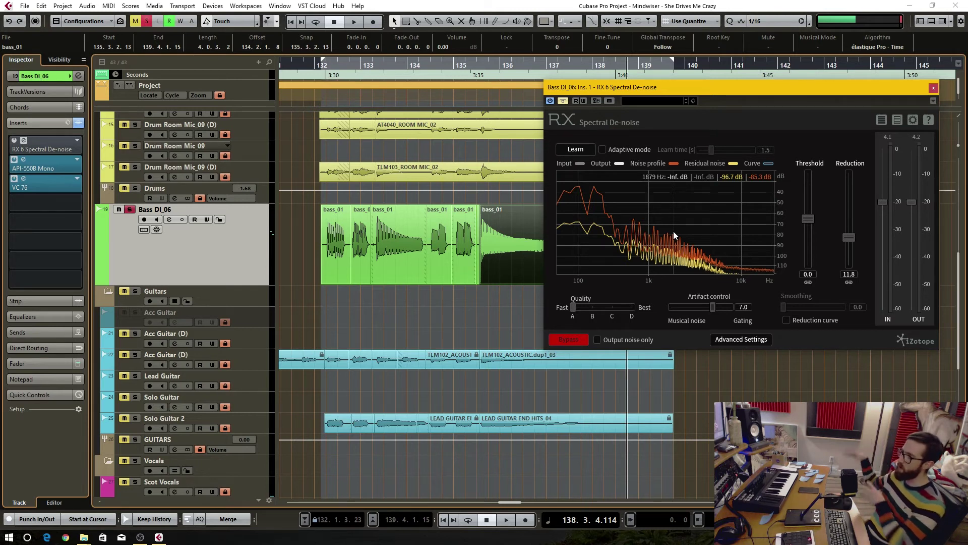
- Extend bass_01's start back to bar 130 and audition the quiet lead-in
scroll(513, 238, "left", 3)
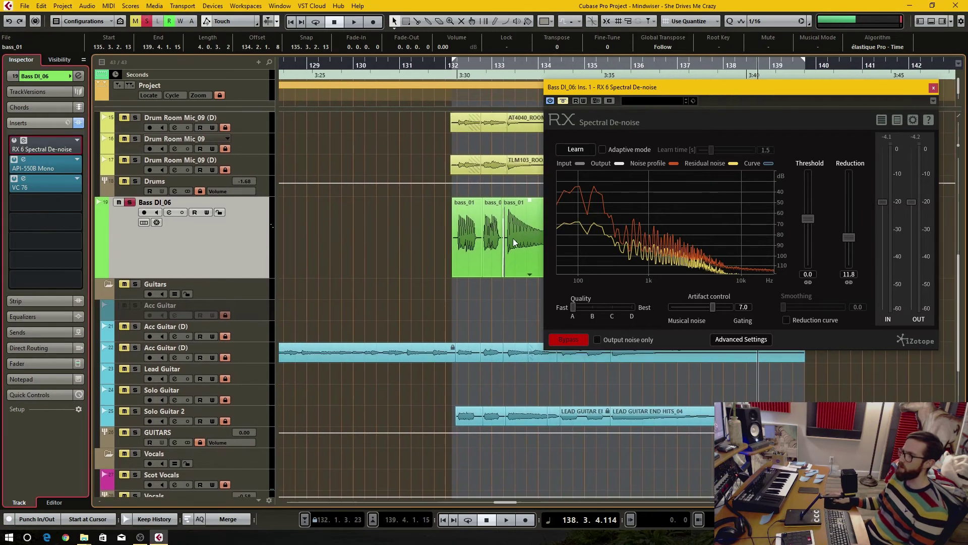
left_click_drag(453, 272, 496, 276)
key("ctrl+z")
key("ctrl+z")
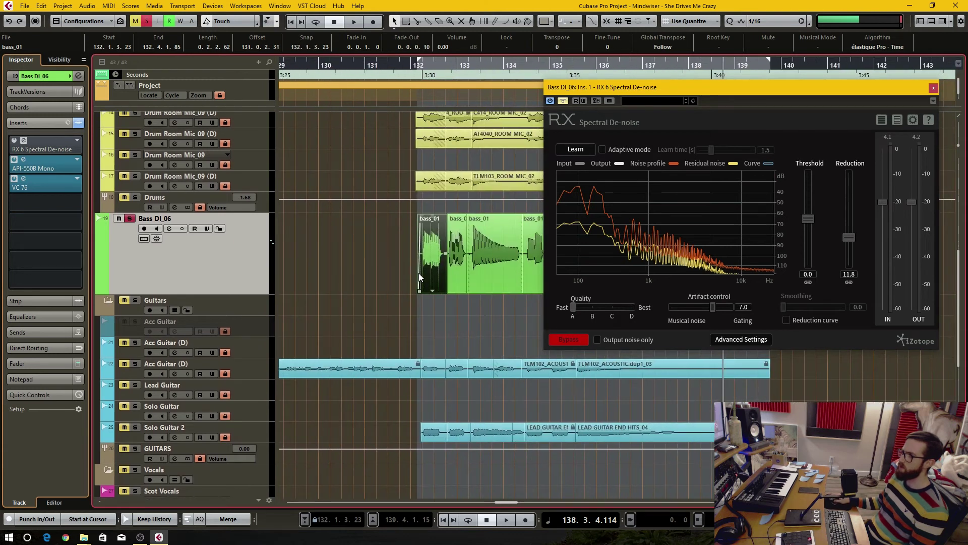
left_click_drag(422, 290, 334, 298)
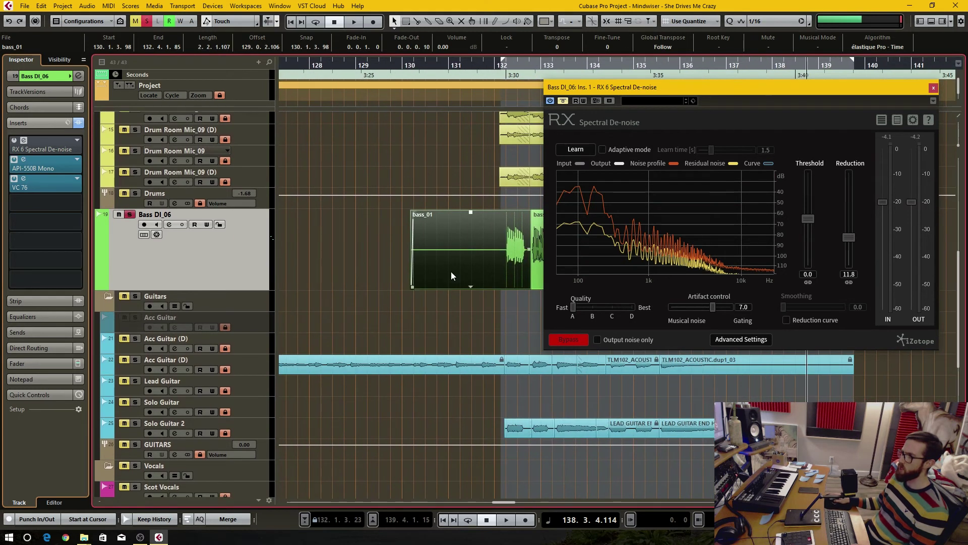
left_click(445, 74)
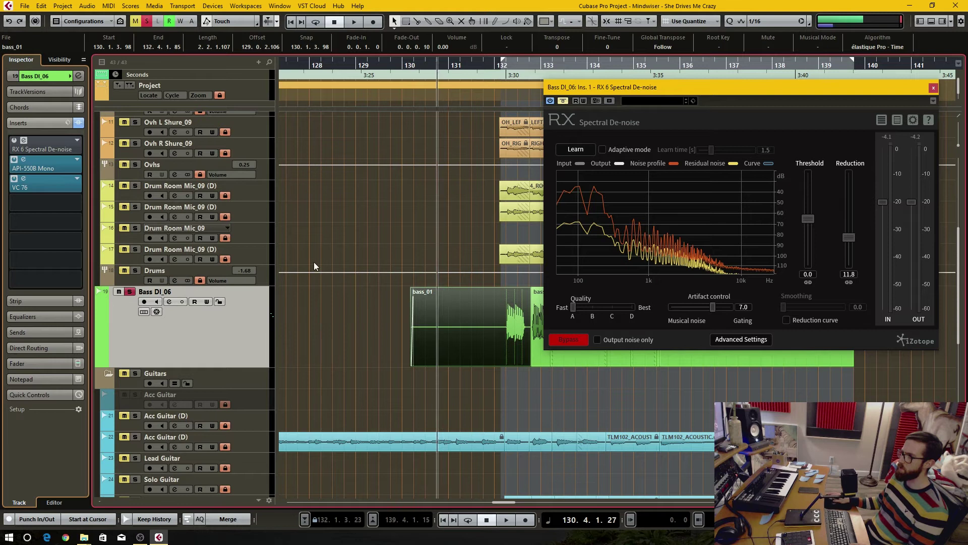
key("space")
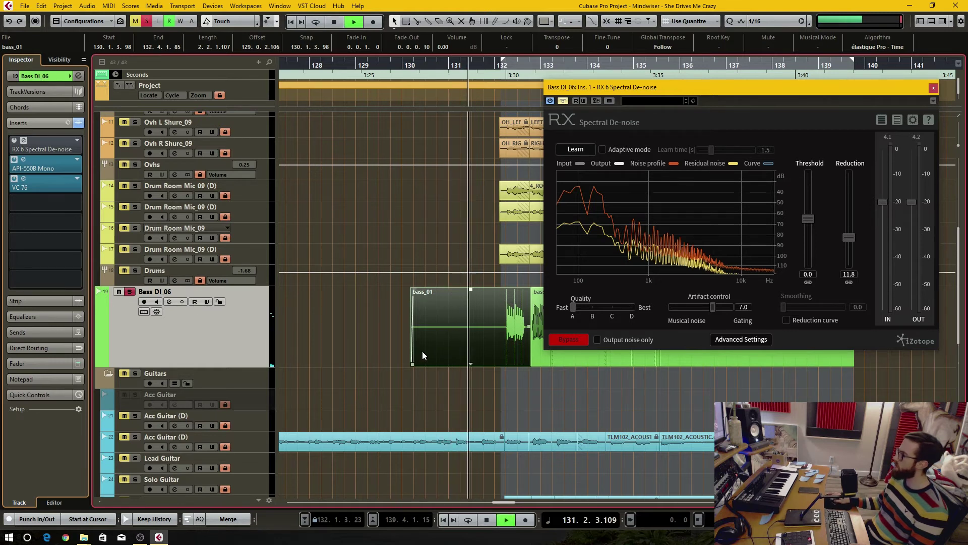
key("space")
- Add a fade-out to the extended event, audition from bar 126, and re-enable Spectral De-noise
scroll(485, 307, "left", 4)
scroll(485, 307, "down", 1)
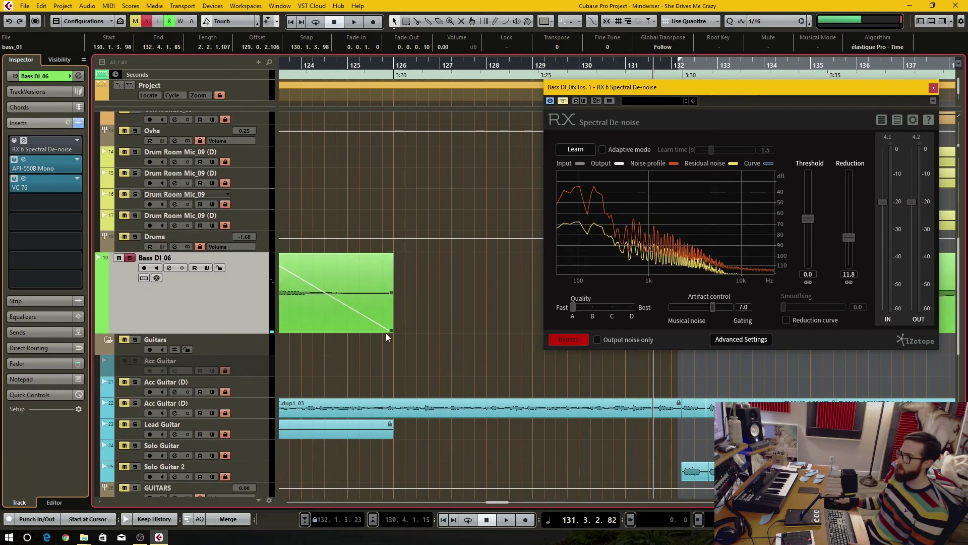
left_click_drag(385, 333, 468, 289)
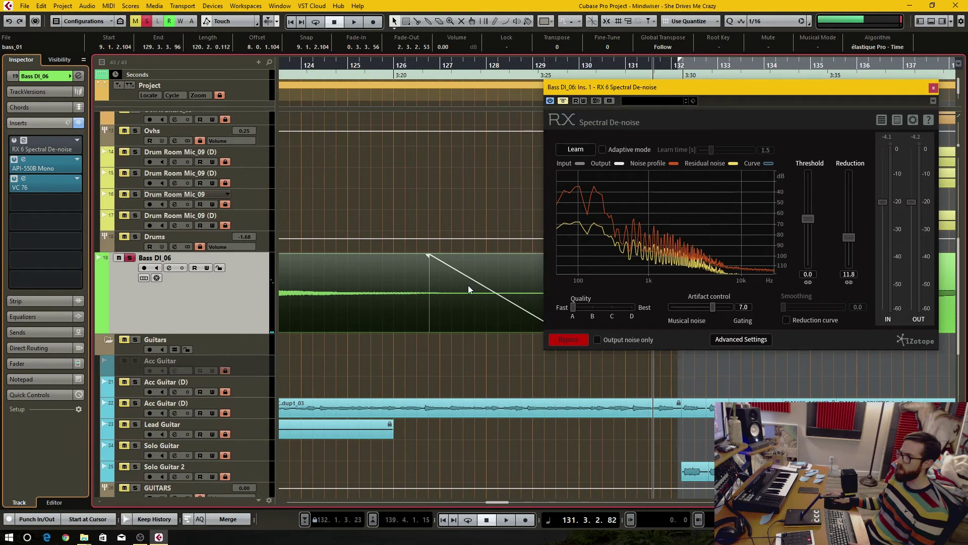
left_click_drag(425, 257, 524, 256)
scroll(401, 244, "right", 2)
scroll(401, 245, "up", 1)
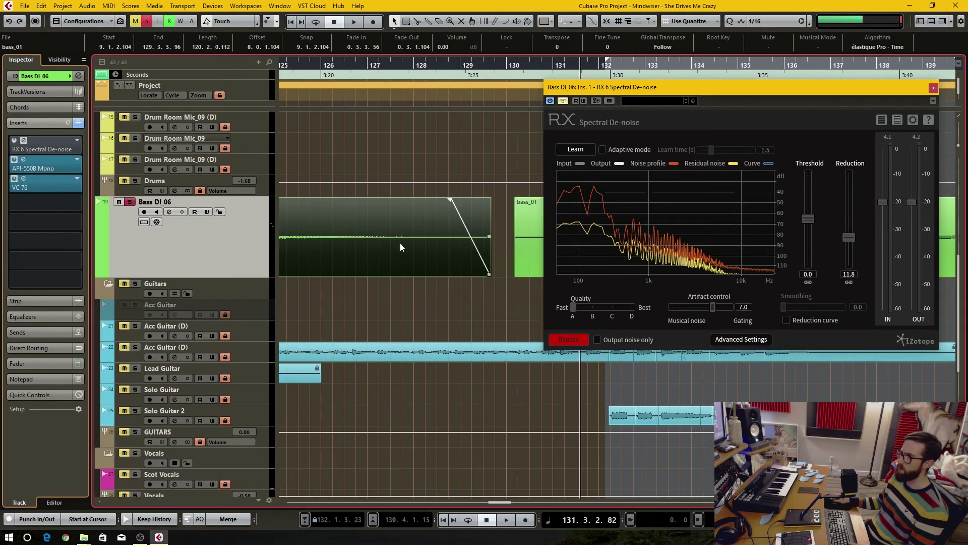
left_click(343, 71)
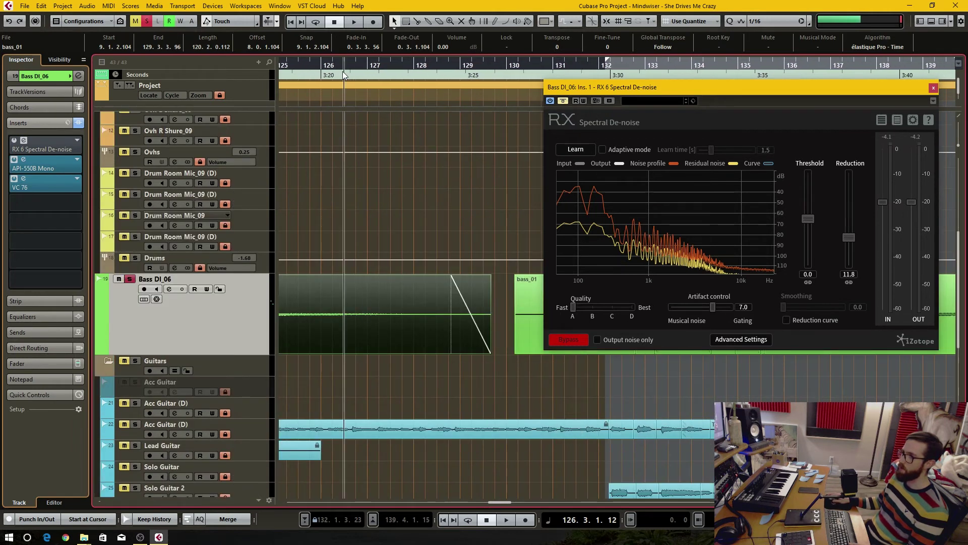
key("space")
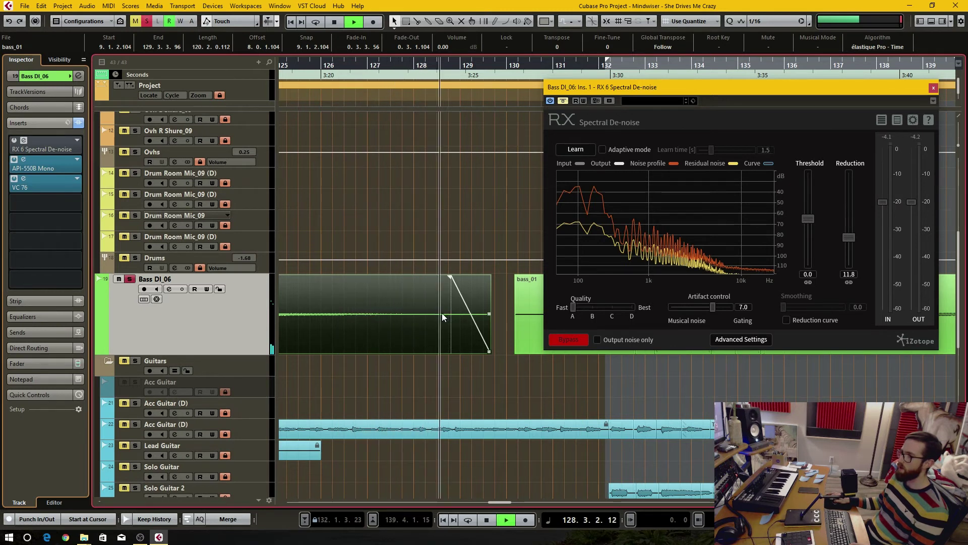
key("space")
left_click(385, 70)
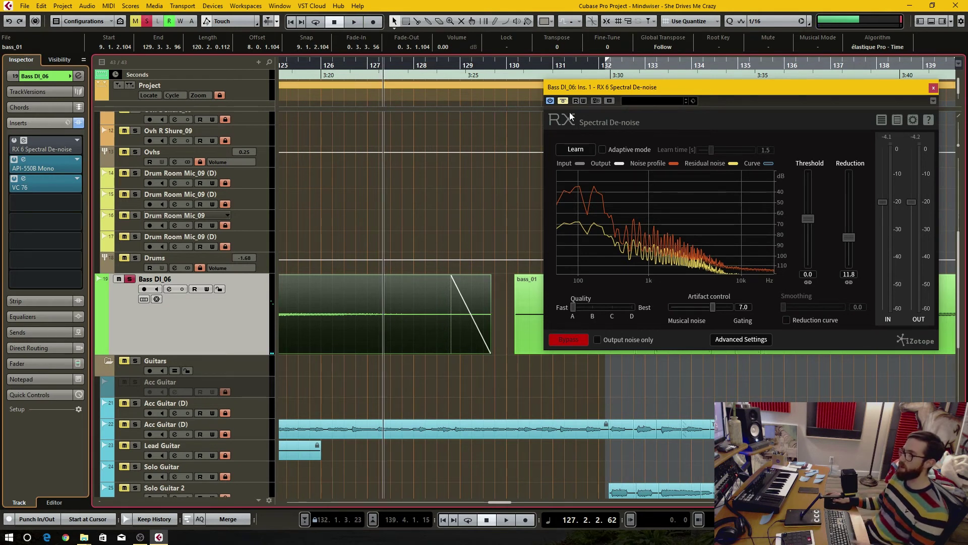
left_click(563, 100)
- Have Spectral De-noise learn the noise profile while the noise-only stretch plays
left_click(574, 150)
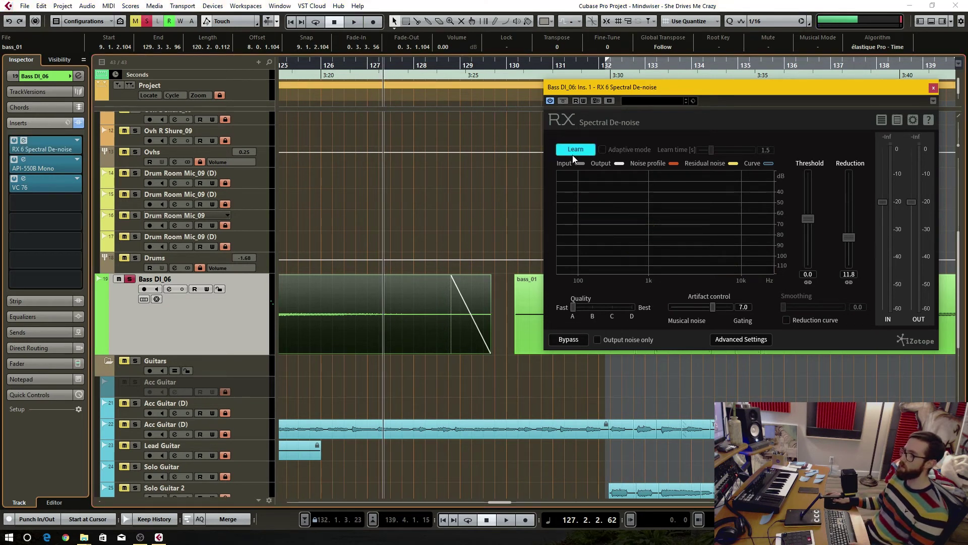
key("space")
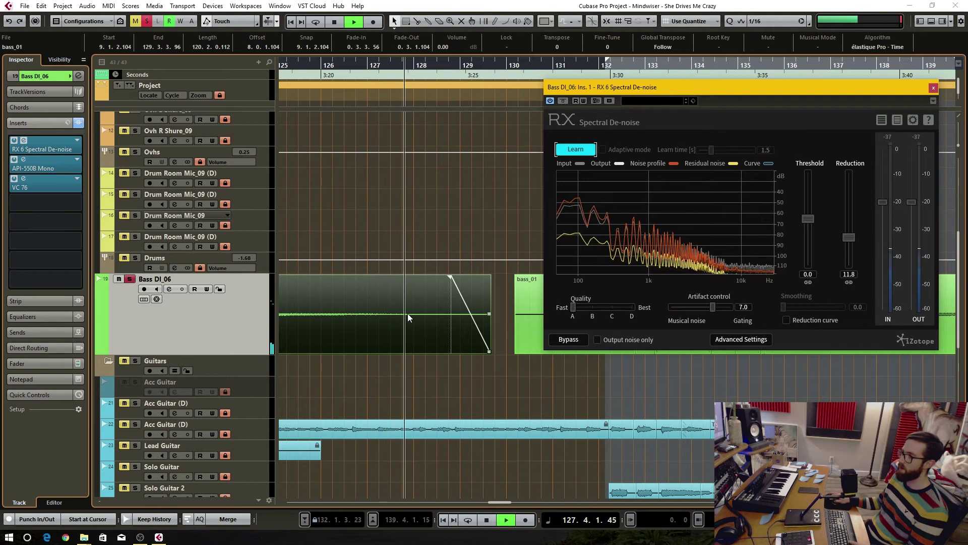
key("space")
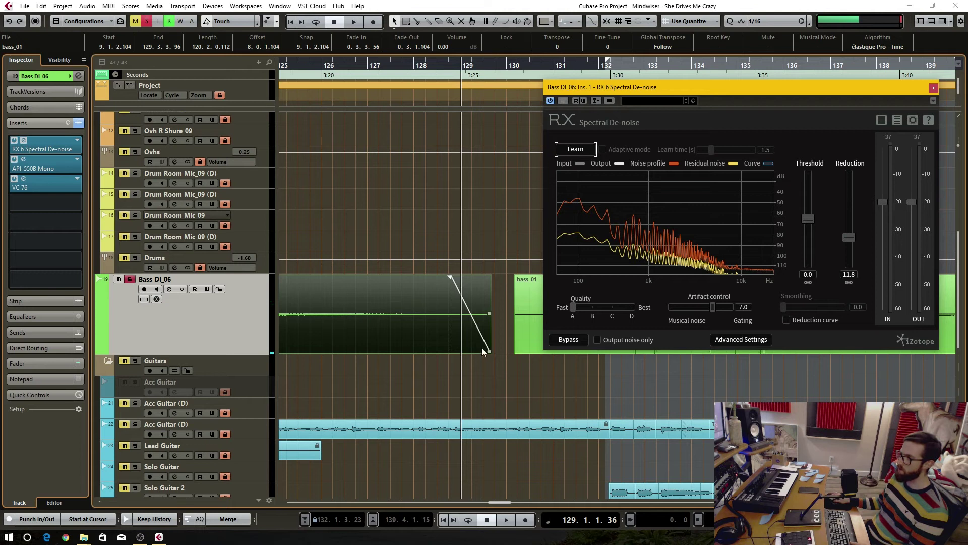
- Trim the noise-only event to end at bar 129 and remove its fade-out
left_click_drag(489, 352, 456, 352)
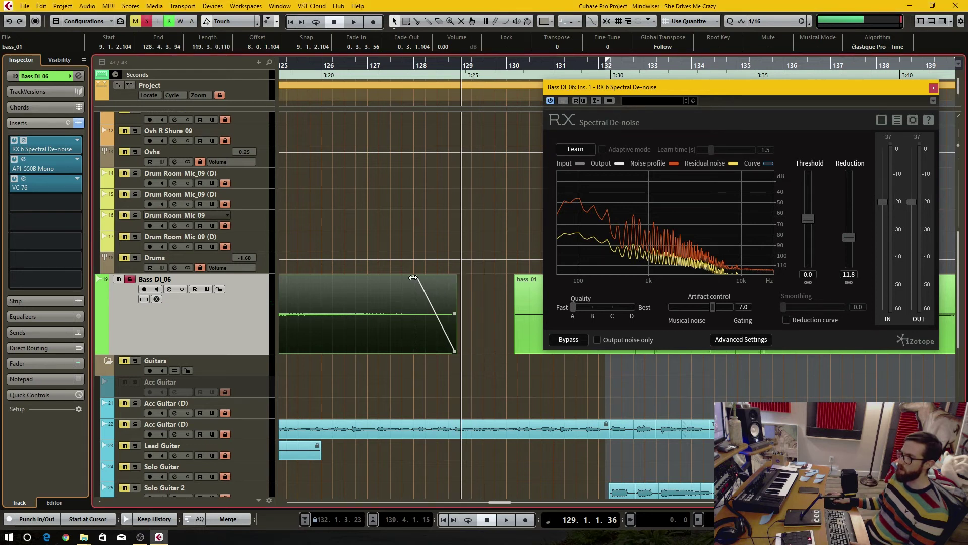
left_click_drag(420, 275, 479, 276)
left_click(386, 76)
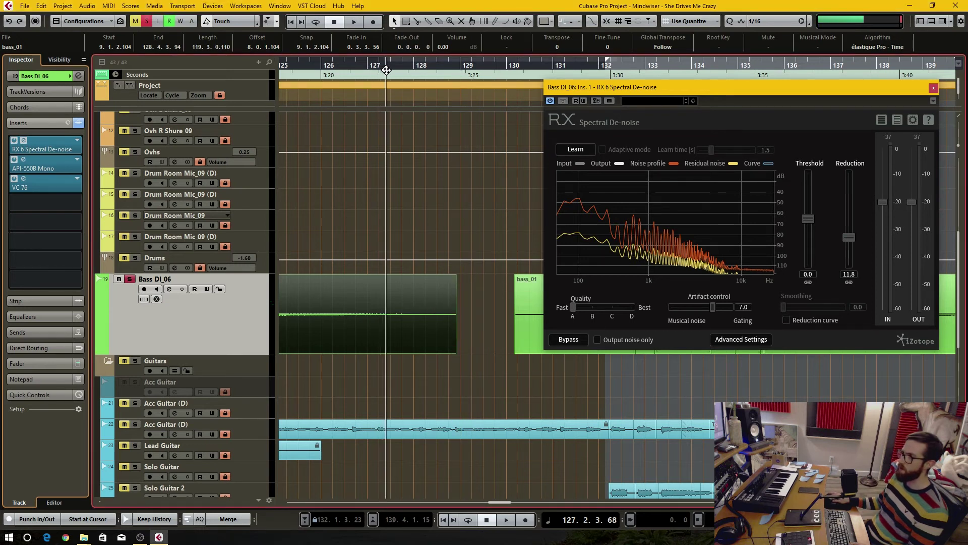
- Relearn the hum profile while the noise section plays
left_click(578, 149)
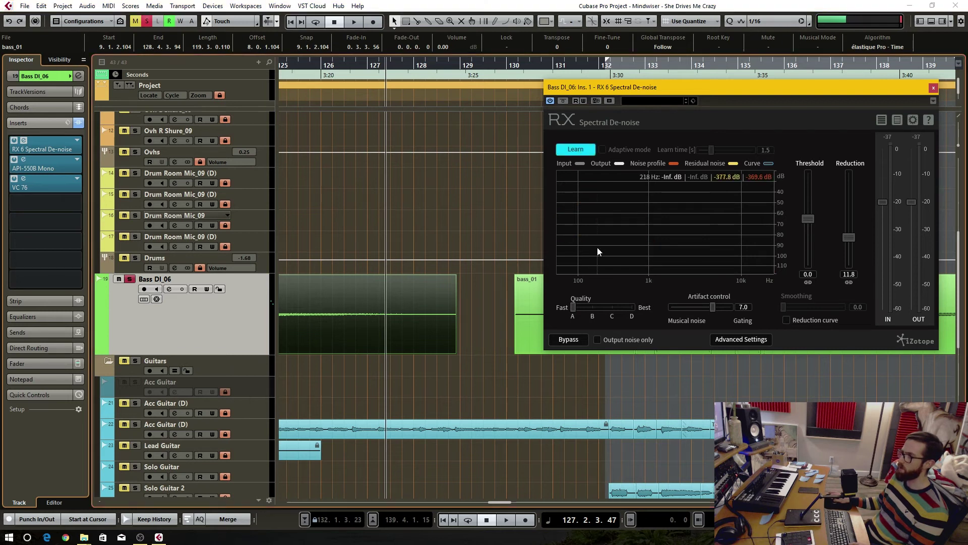
key("space")
key("space")
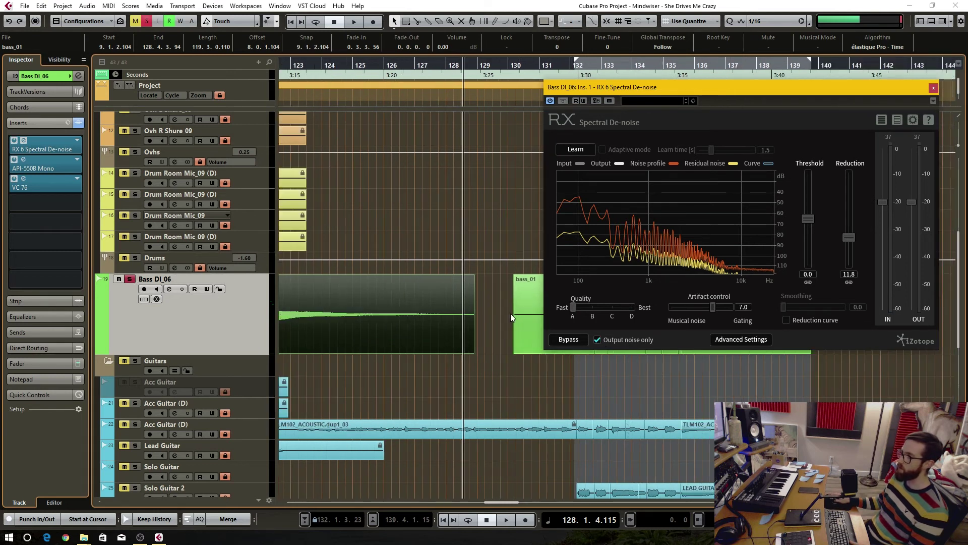
scroll(511, 313, "down", 2)
- Undo both bass_01 edits to restore the original event, and bring the de-noise window back
left_click(491, 280)
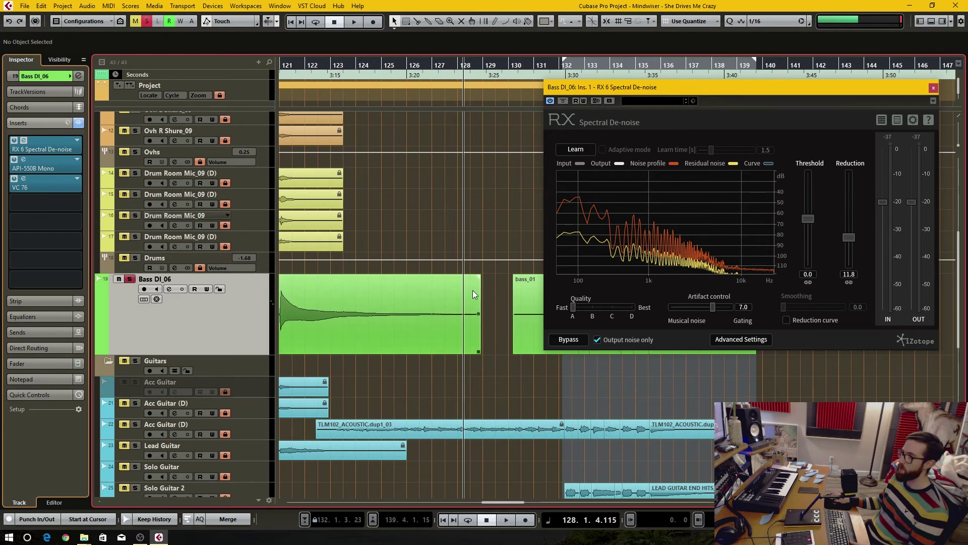
key("ctrl+z")
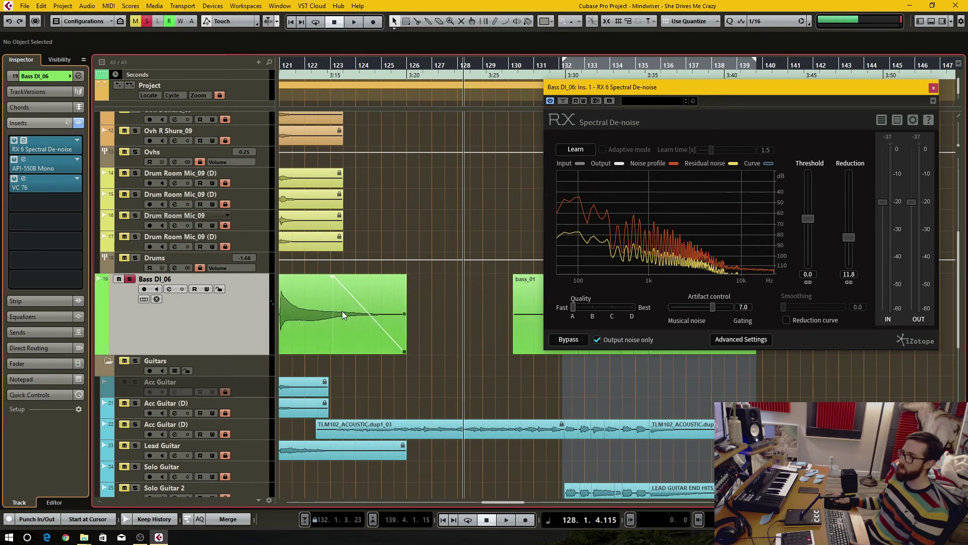
key("ctrl+z")
scroll(510, 313, "down", 3)
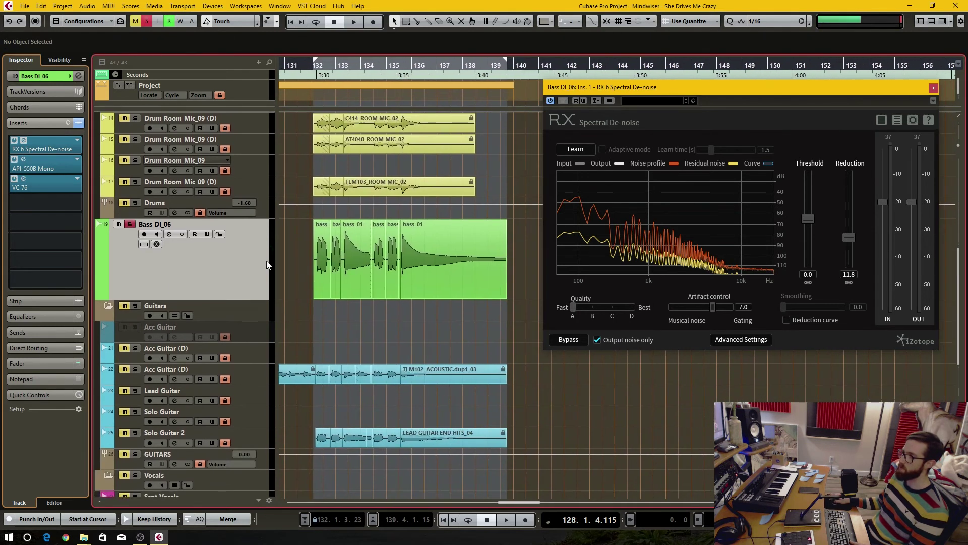
left_click_drag(580, 87, 941, 93)
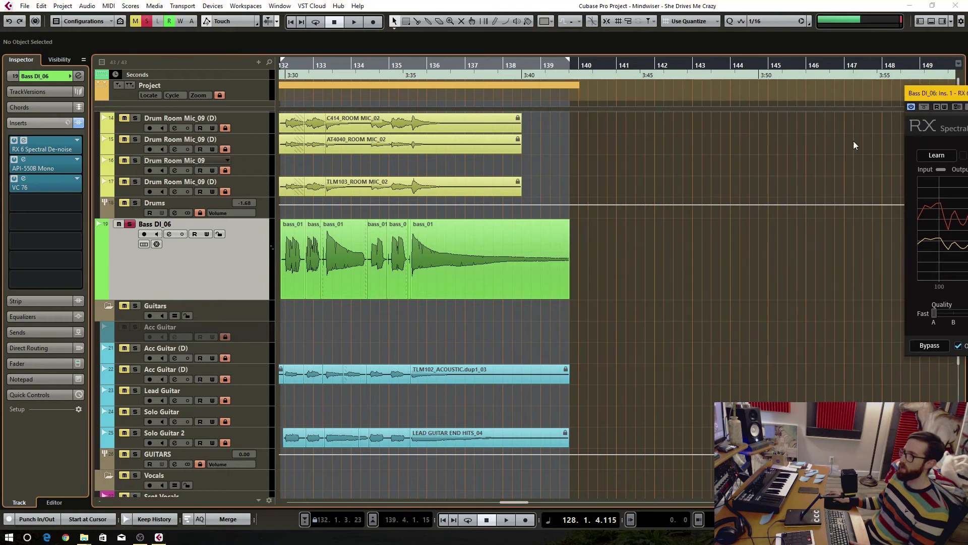
scroll(725, 166, "down", 2)
scroll(726, 166, "up", 3, "ctrl")
scroll(651, 224, "down", 1, "ctrl")
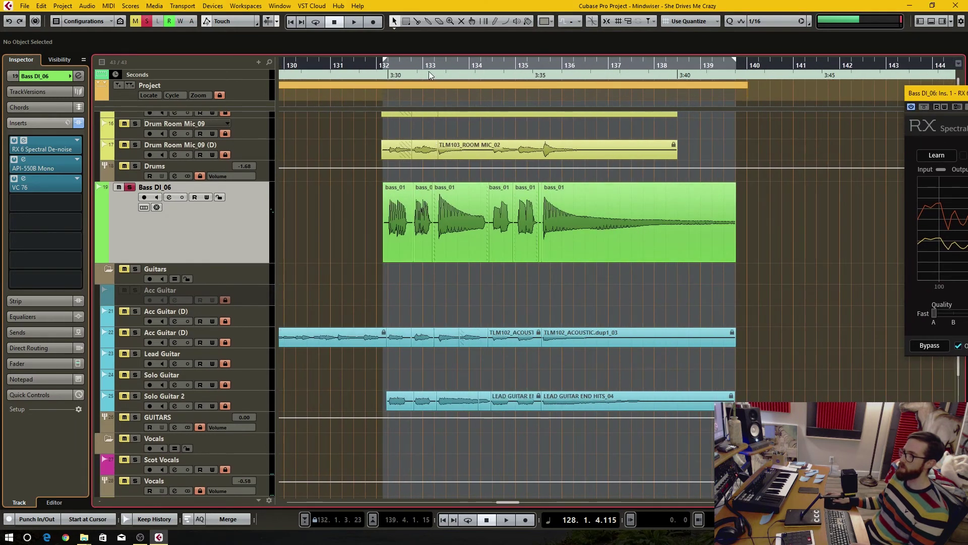
left_click_drag(412, 71, 406, 71)
left_click_drag(941, 100, 701, 140)
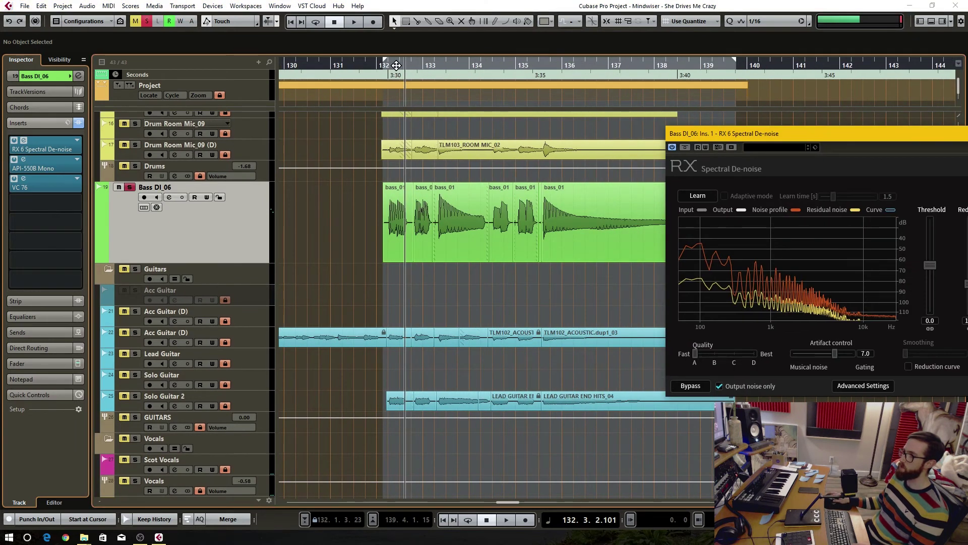
- Play the noise-only output of Bass DI_06 and raise the de-noiser output to about +7.9 dB
key("space")
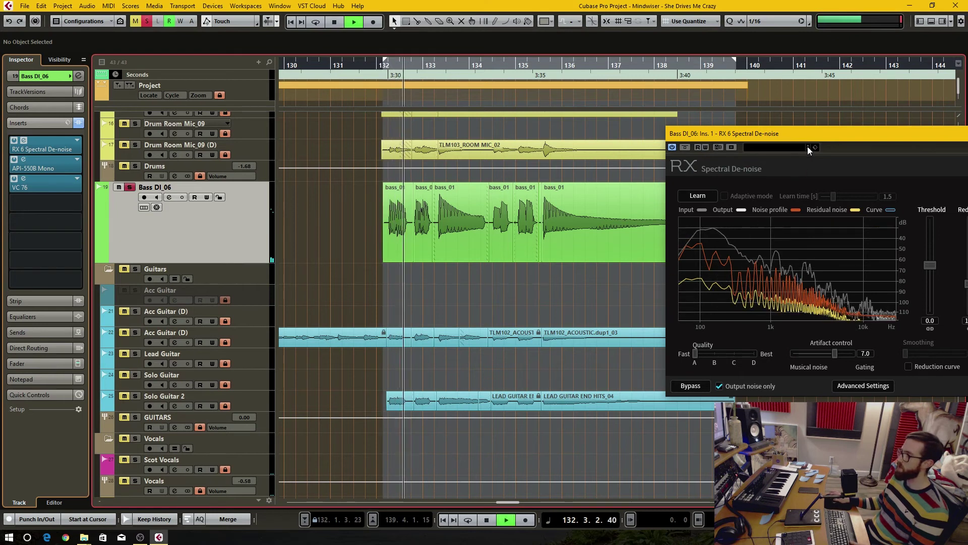
left_click_drag(813, 133, 660, 123)
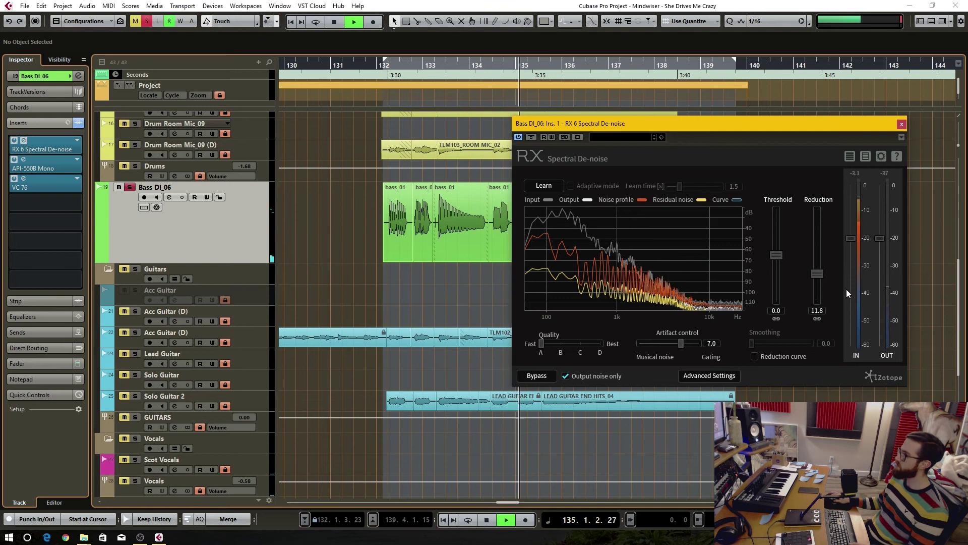
key("space")
left_click_drag(882, 240, 887, 198)
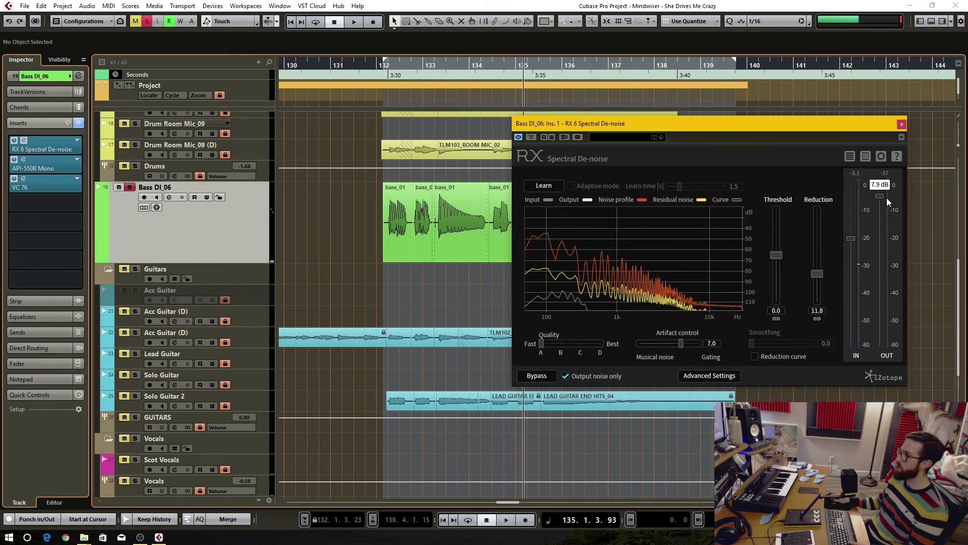
- Replay from around bar 132 with the RX output pushed up to 10 dB
left_click(408, 68)
key("space")
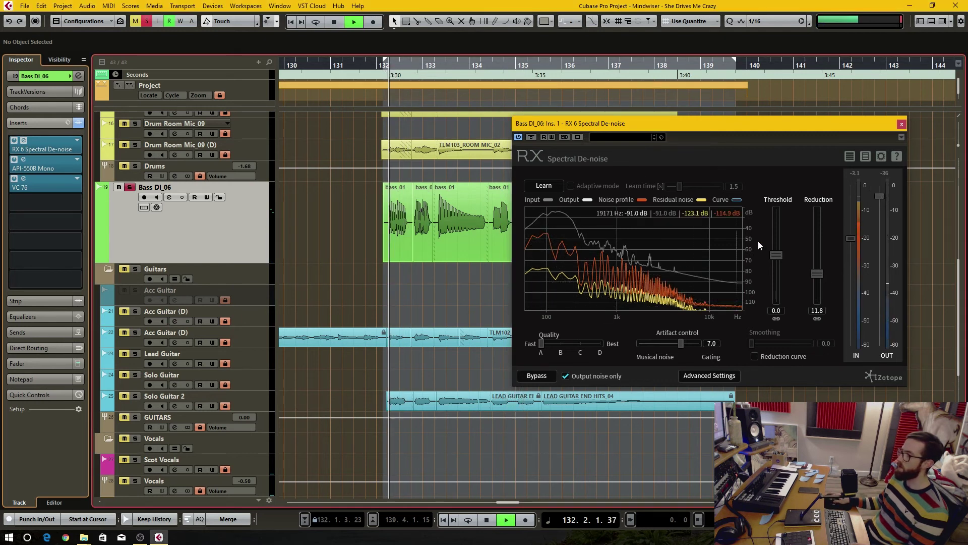
left_click_drag(880, 196, 883, 191)
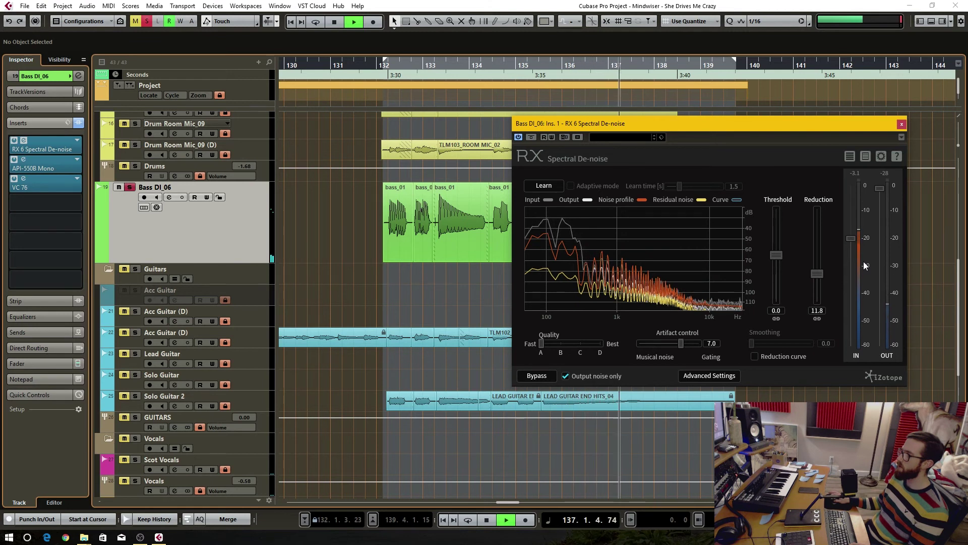
key("space")
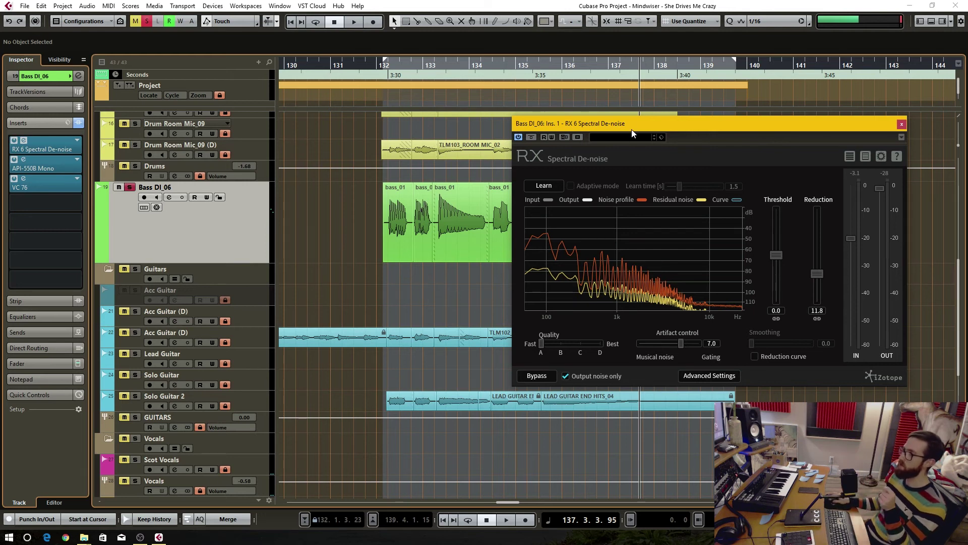
left_click_drag(632, 127, 609, 133)
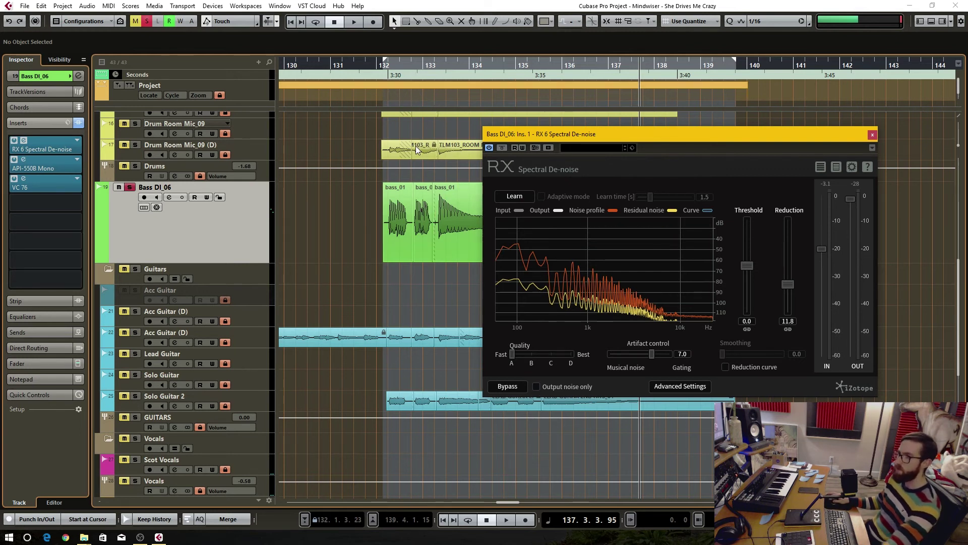
- Play the de-noised Bass DI_06 from bar 132, move the RX window aside, then close it
key("space")
key("space")
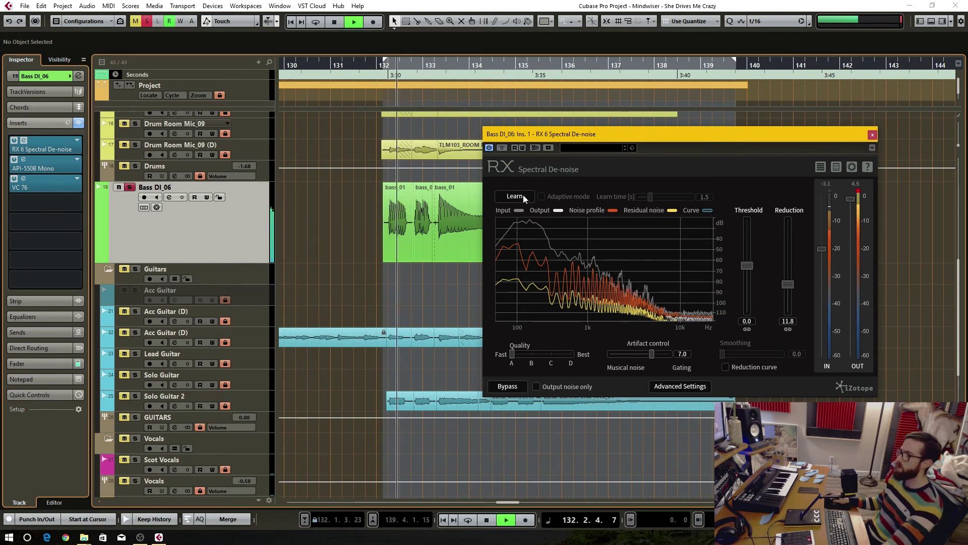
left_click_drag(639, 137, 682, 151)
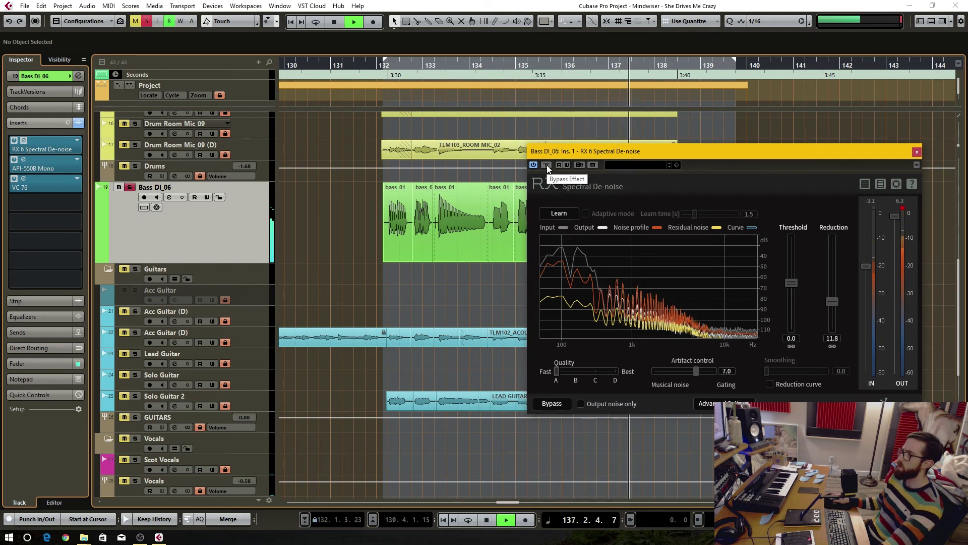
left_click_drag(711, 153, 218, 203)
key("space")
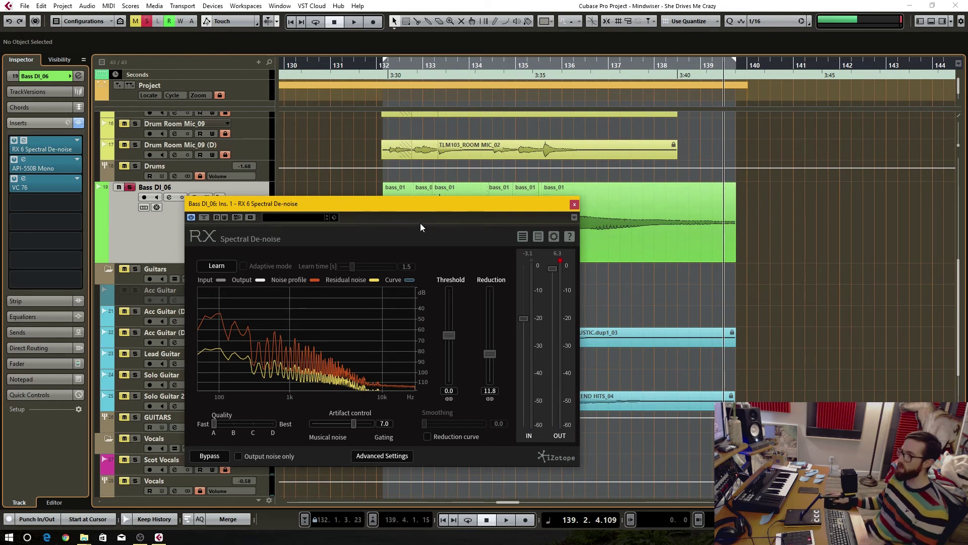
left_click_drag(435, 204, 535, 202)
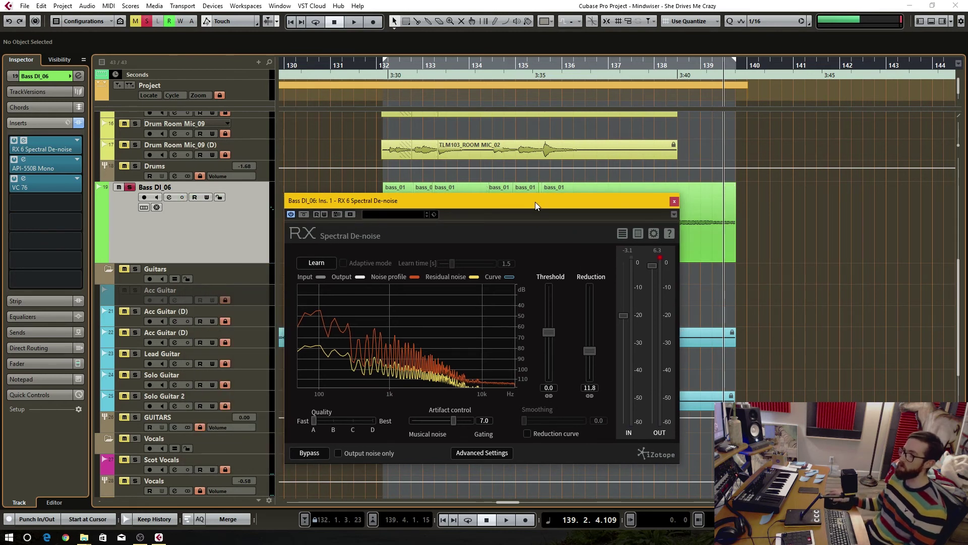
left_click(673, 202)
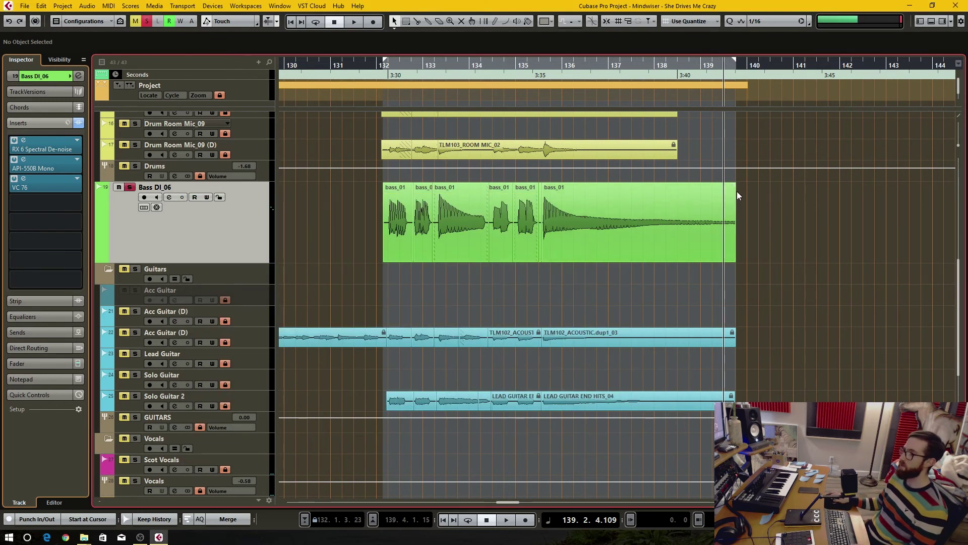
- Give the last bass_01 clip a long fade-out, then reopen the RX 6 Spectral De-noise window
left_click_drag(734, 185, 570, 200)
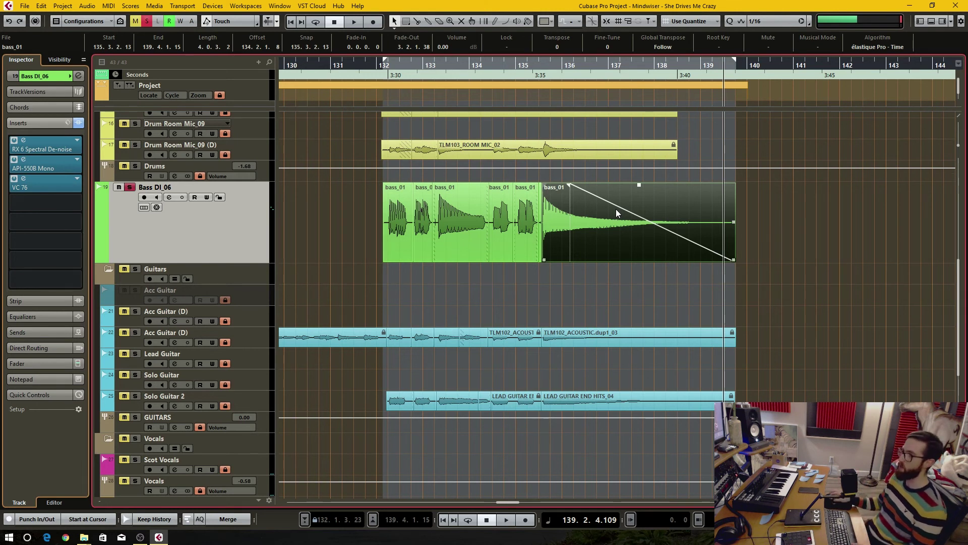
left_click(795, 234)
scroll(483, 229, "right", 1)
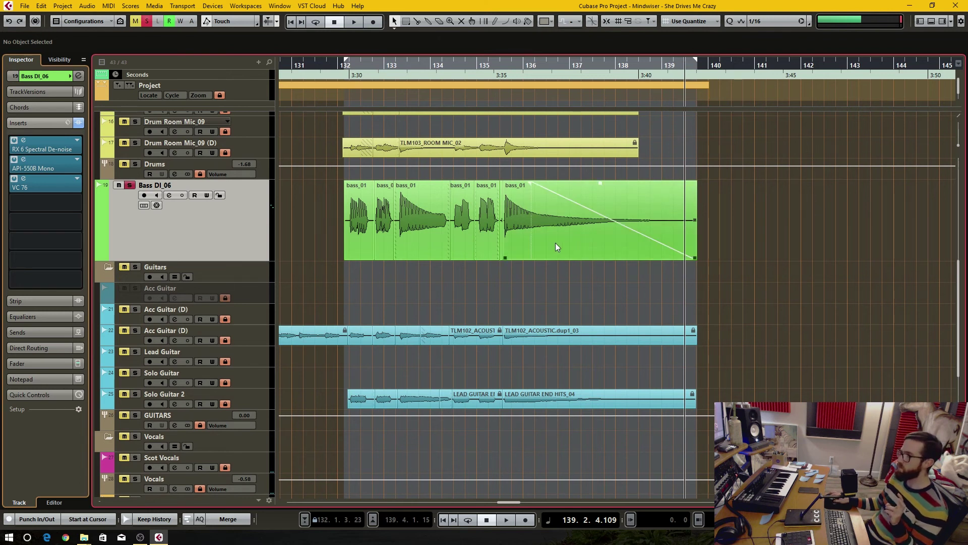
left_click(52, 152)
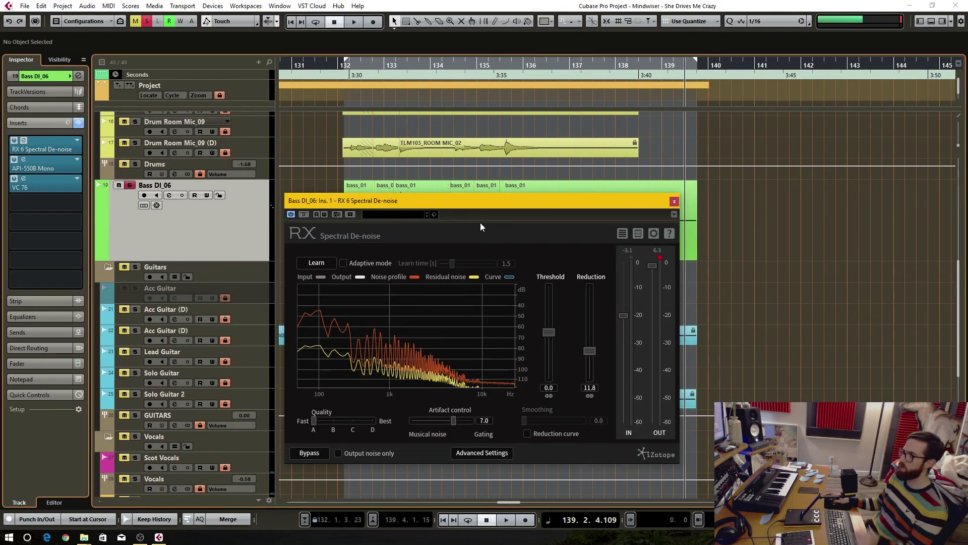
left_click_drag(487, 202, 519, 170)
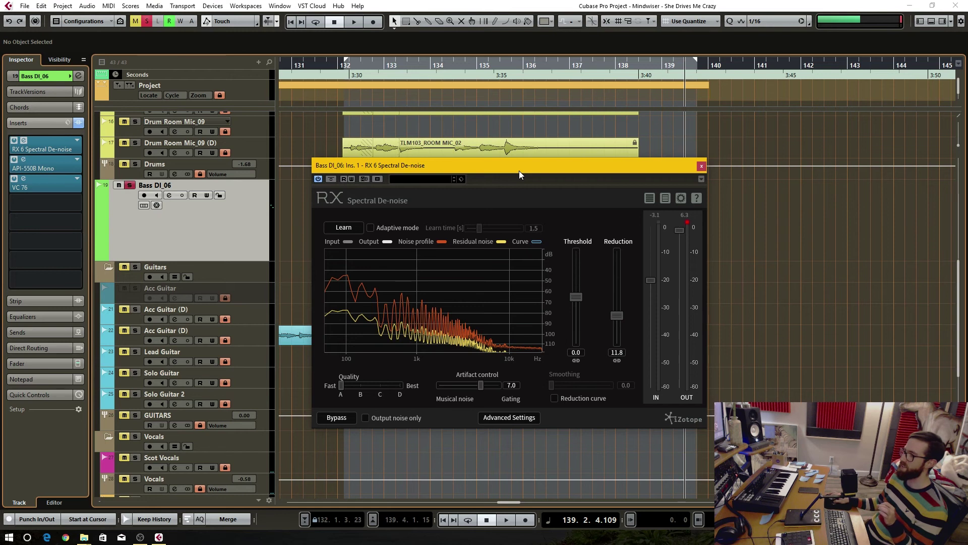
- Browse the RX 6 Repair plug-ins from an empty insert slot without adding one, then close Spectral De-noise
left_click(68, 205)
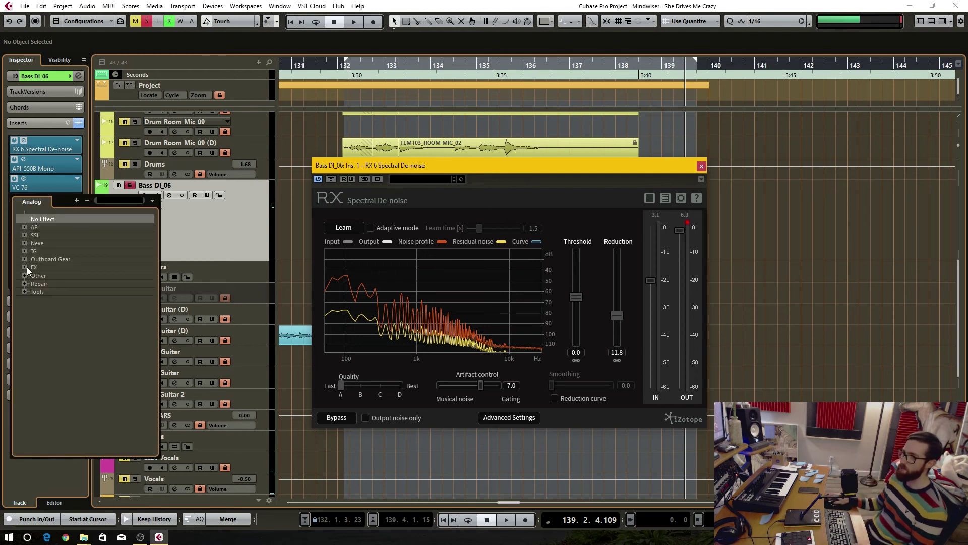
left_click(23, 285)
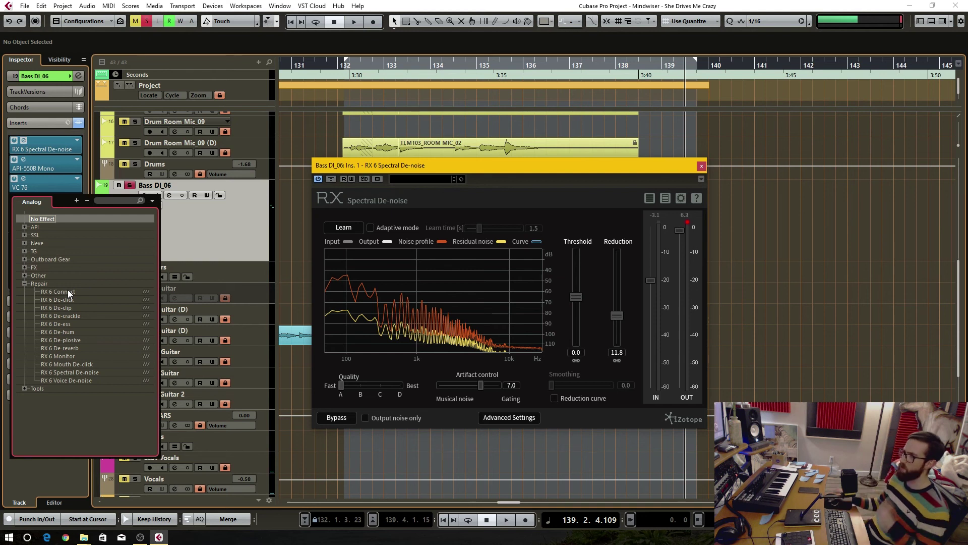
left_click(562, 167)
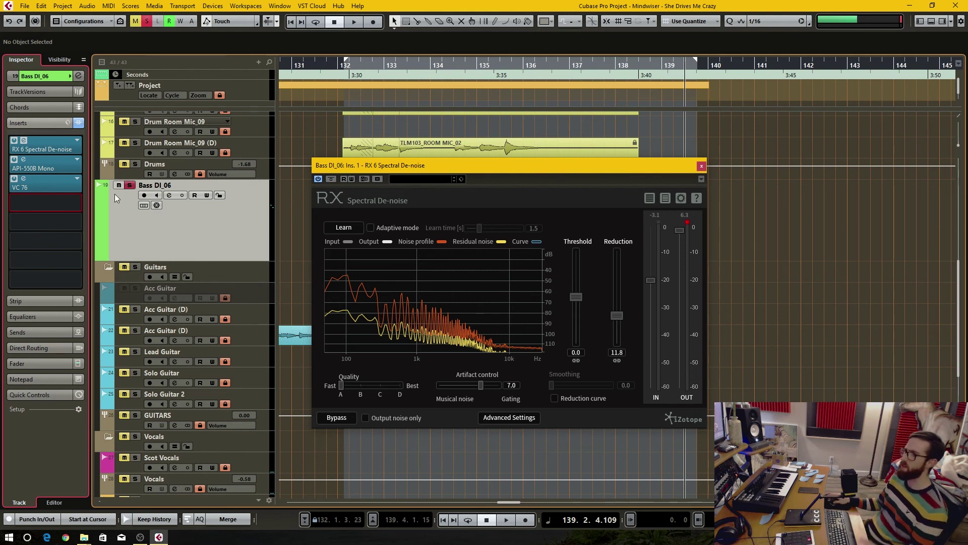
left_click(48, 202)
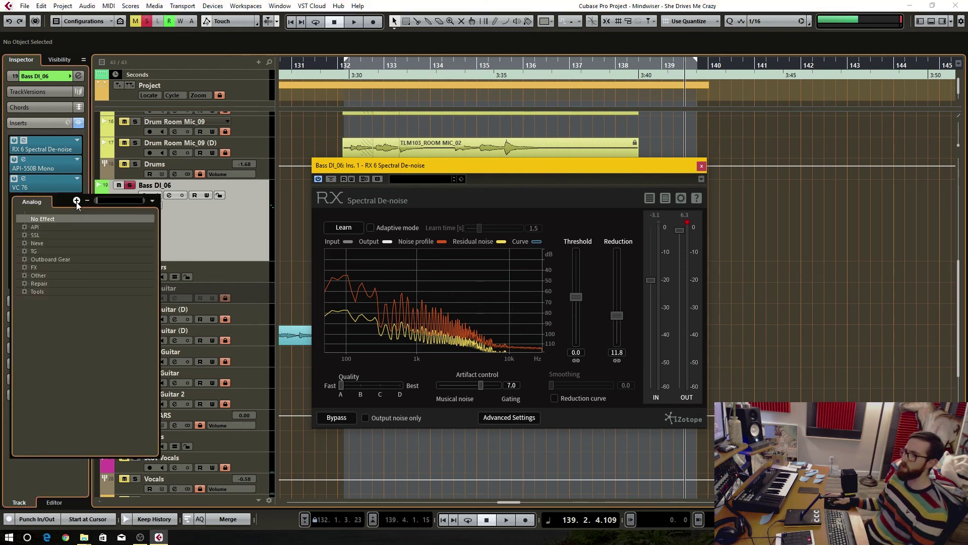
left_click(24, 283)
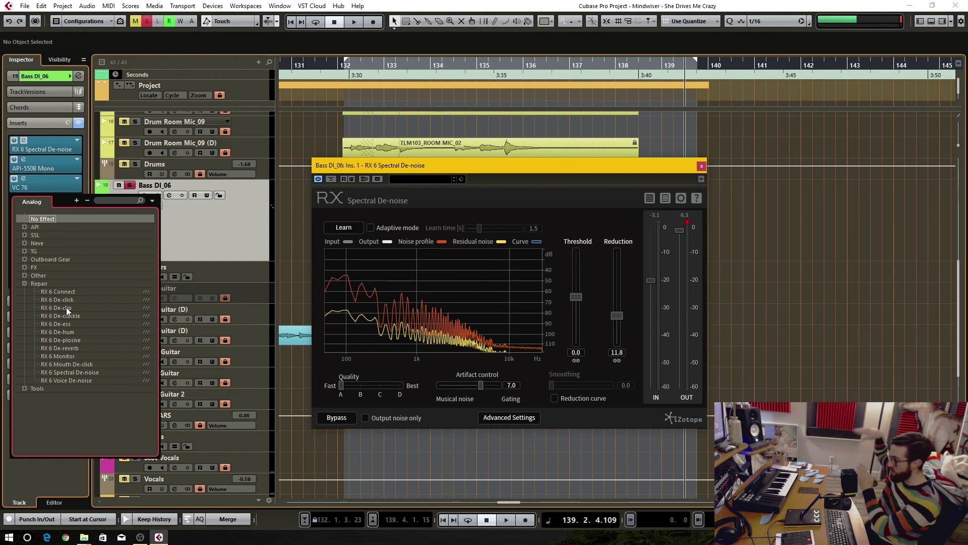
key("Escape")
left_click(701, 167)
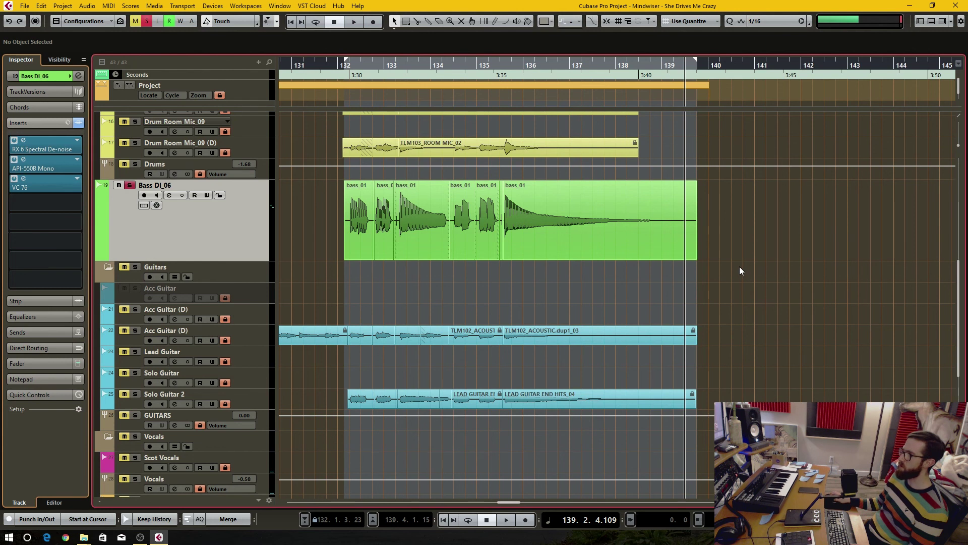
- Reopen Bass DI_06's RX 6 Spectral De-noise insert and nudge its window slightly upward
scroll(740, 266, "right", 2)
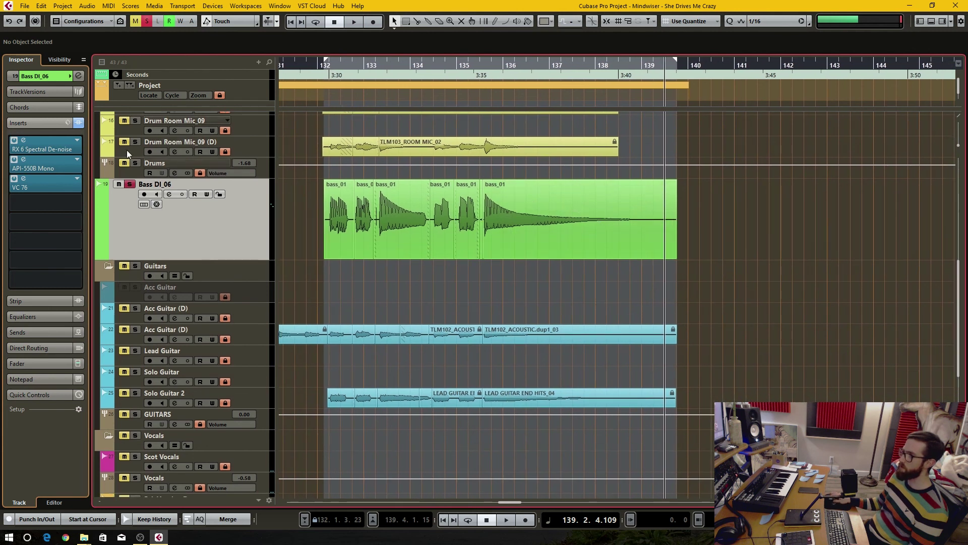
left_click(23, 140)
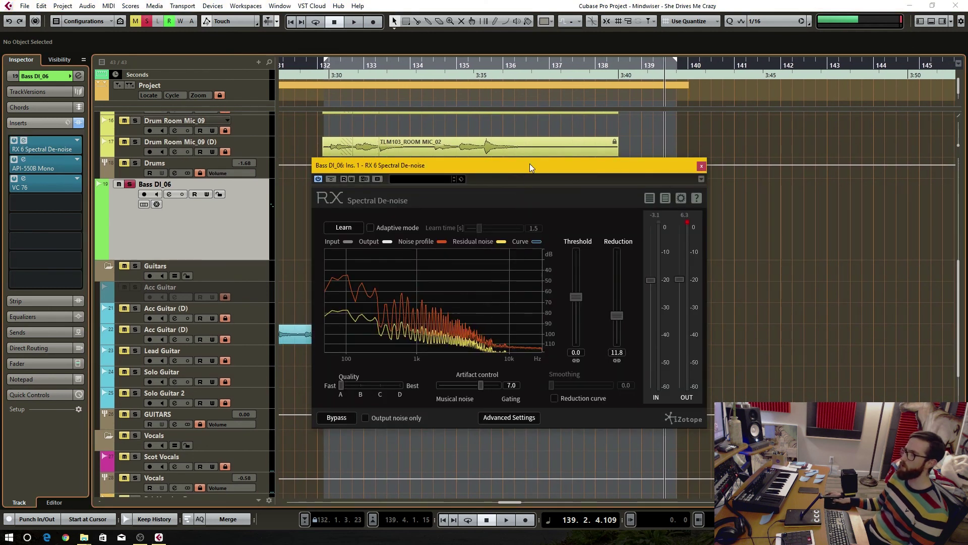
left_click_drag(530, 163, 523, 138)
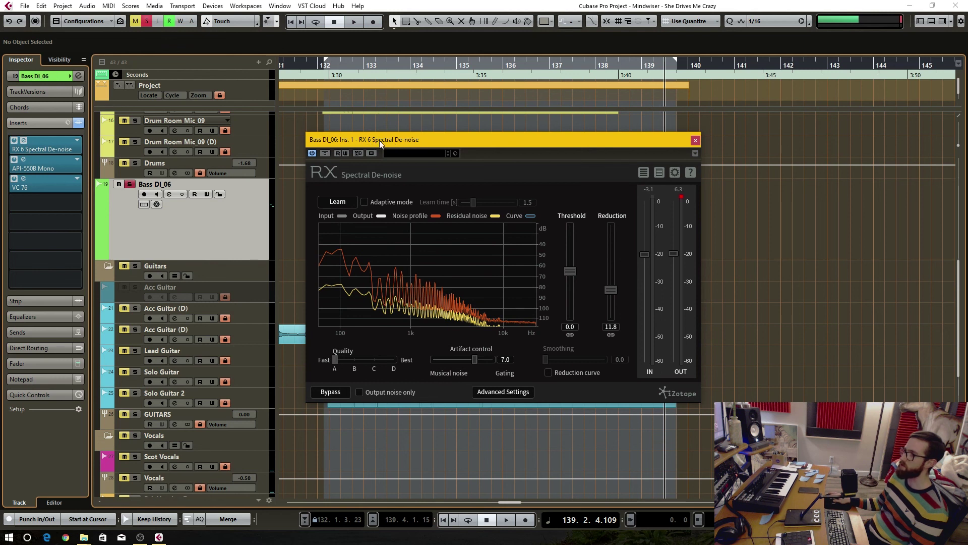